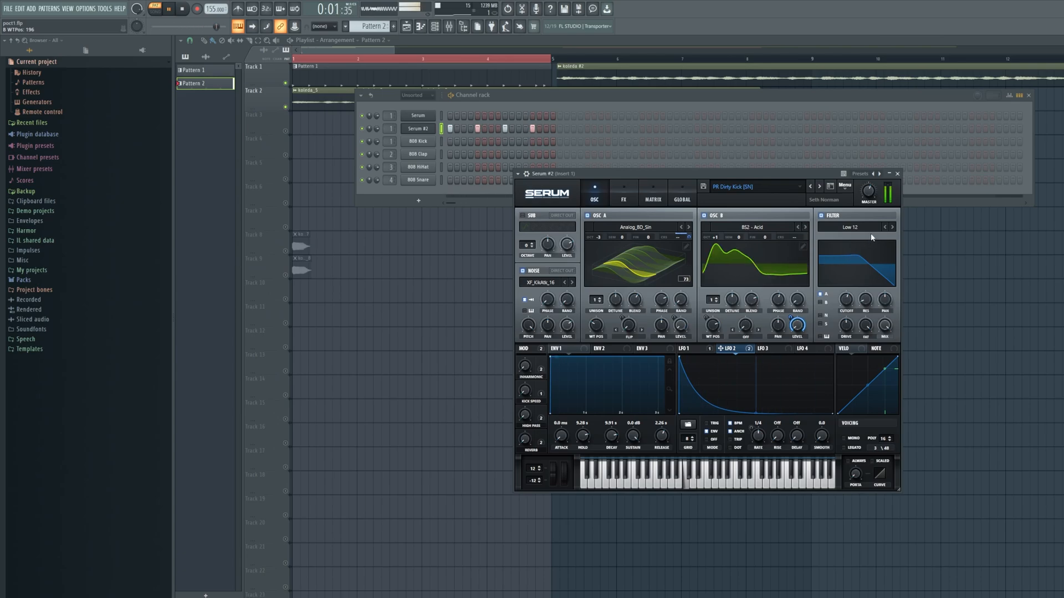
Step: Try adjusting the Serum filter's cutoff and resonance, and undo the recent knob tweaks
mouse_move(850, 302)
left_mouse_down()
mouse_move(854, 294)
mouse_move(846, 338)
mouse_move(845, 291)
mouse_move(868, 295)
left_mouse_up()
key("ctrl+z")
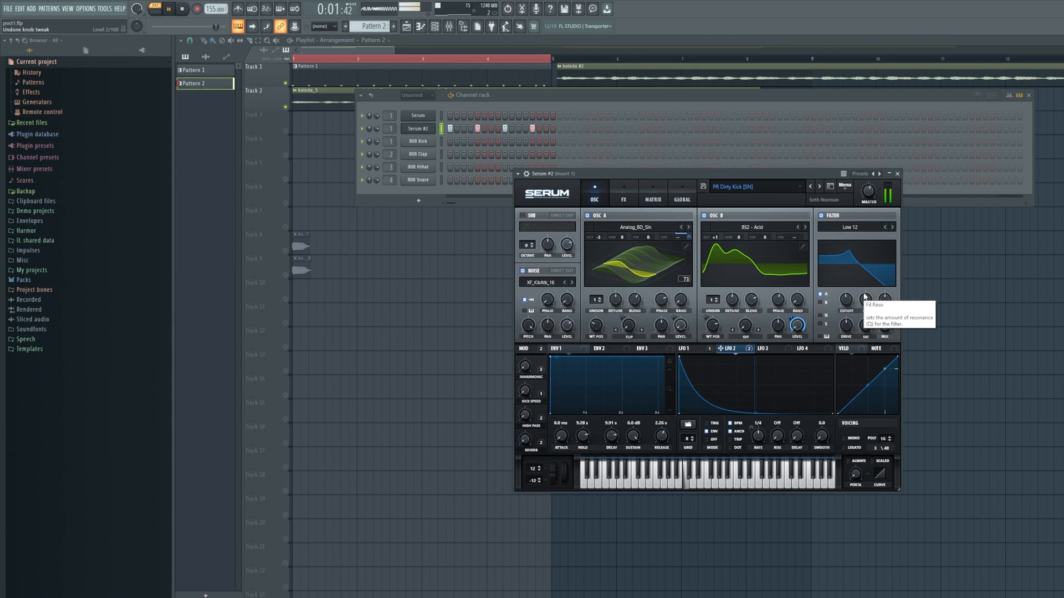
key("ctrl+z")
key("ctrl+z")
key("ctrl+z")
key("ctrl+z")
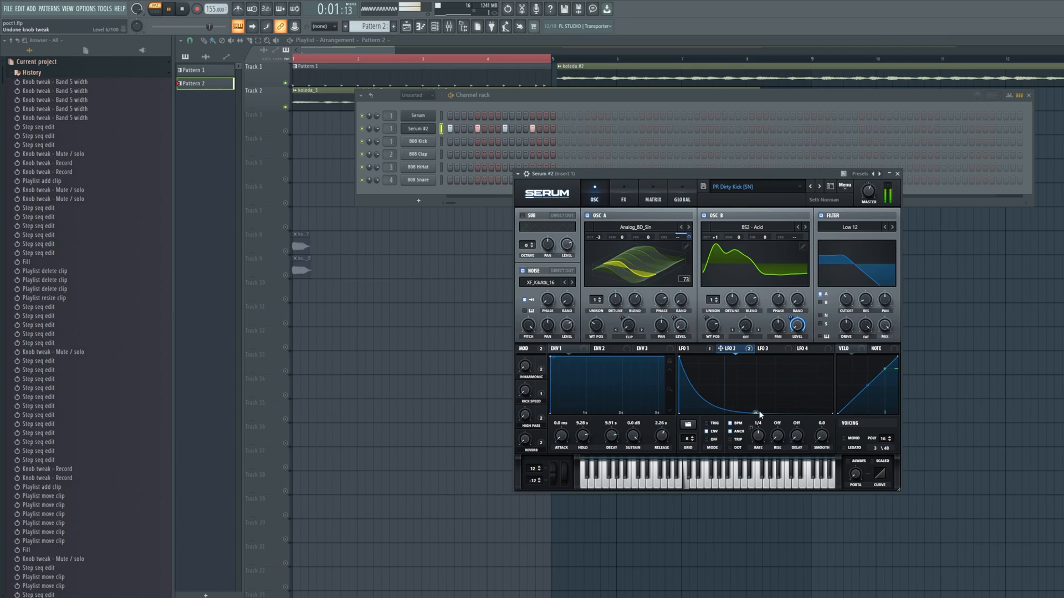
Step: Reshape the LFO 2 curve into a slightly steeper decay
left_click_drag(759, 411, 730, 493)
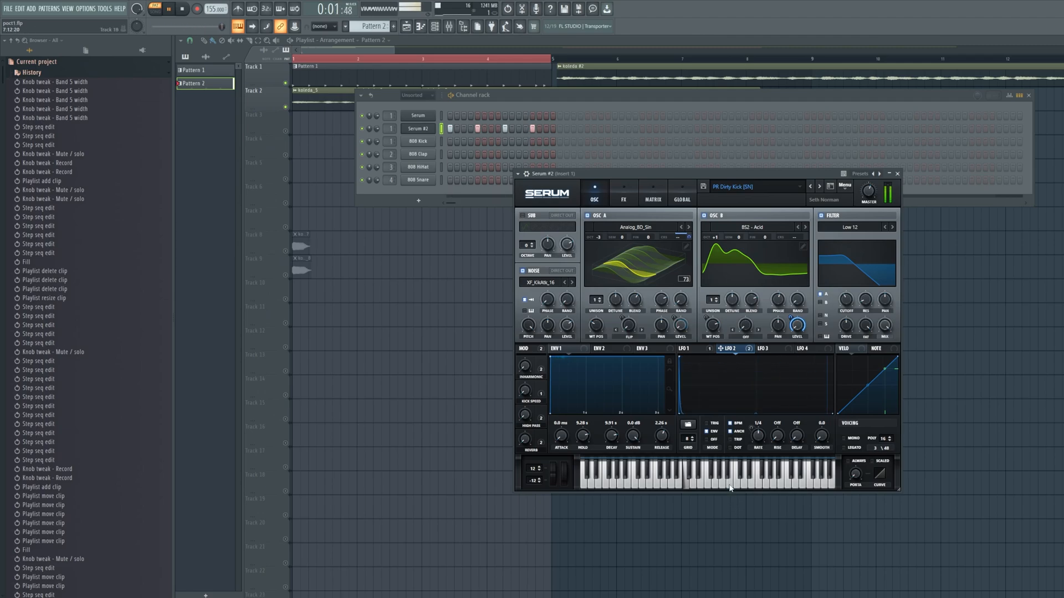
left_click_drag(755, 417, 757, 410)
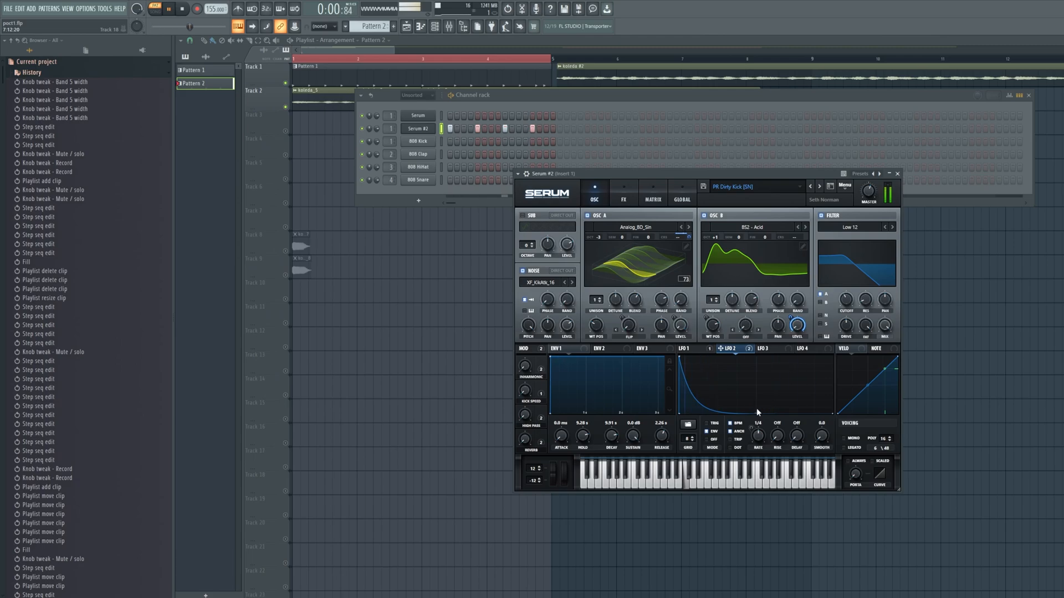
Step: Reshape LFO 1 into a convex falling curve that starts at full level and reaches zero about halfway across
left_click(696, 352)
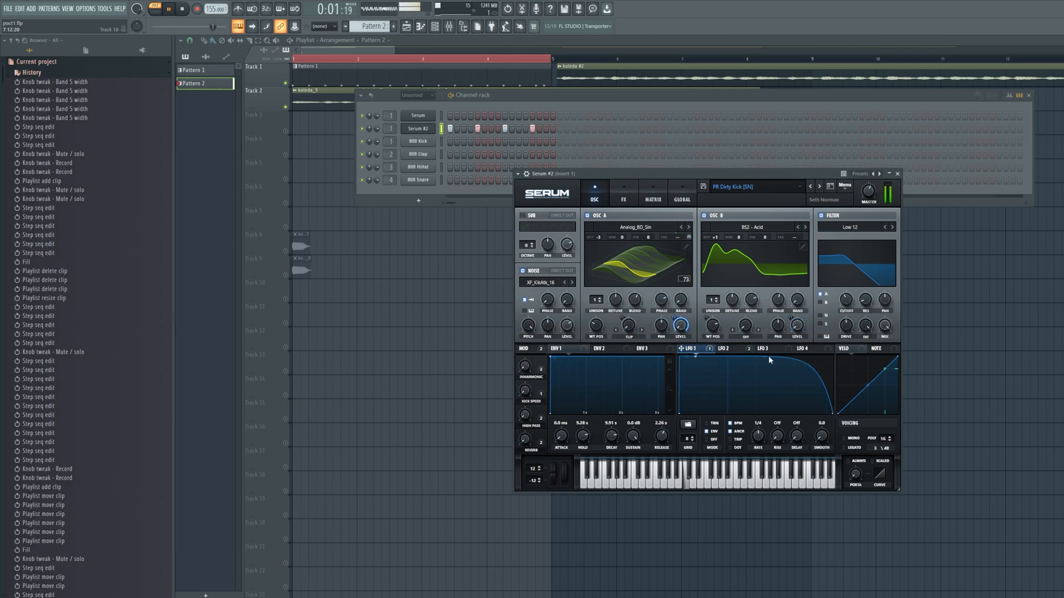
left_click_drag(766, 357, 765, 386)
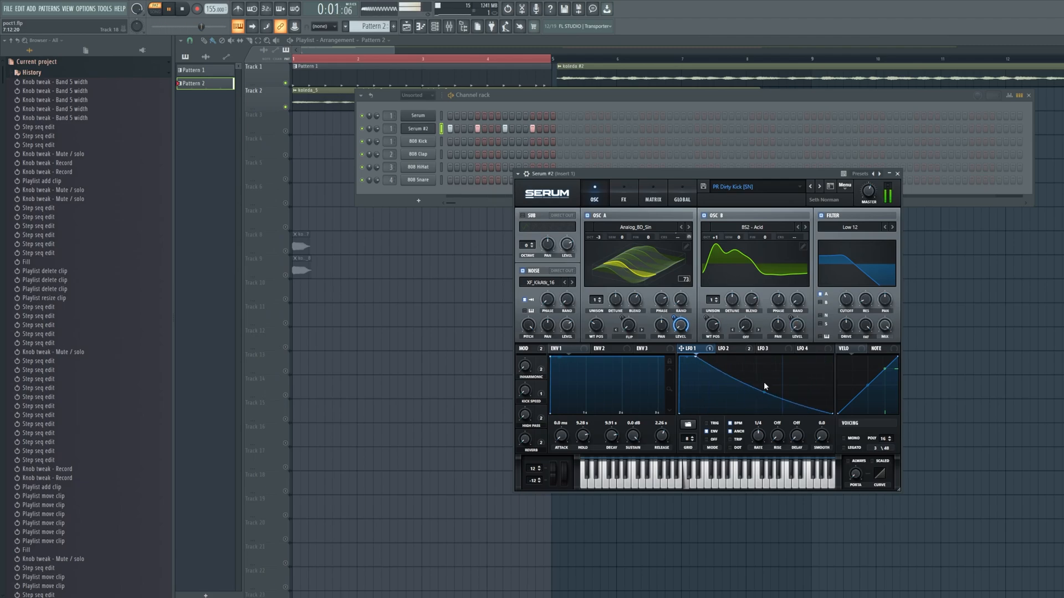
left_click_drag(831, 413, 731, 421)
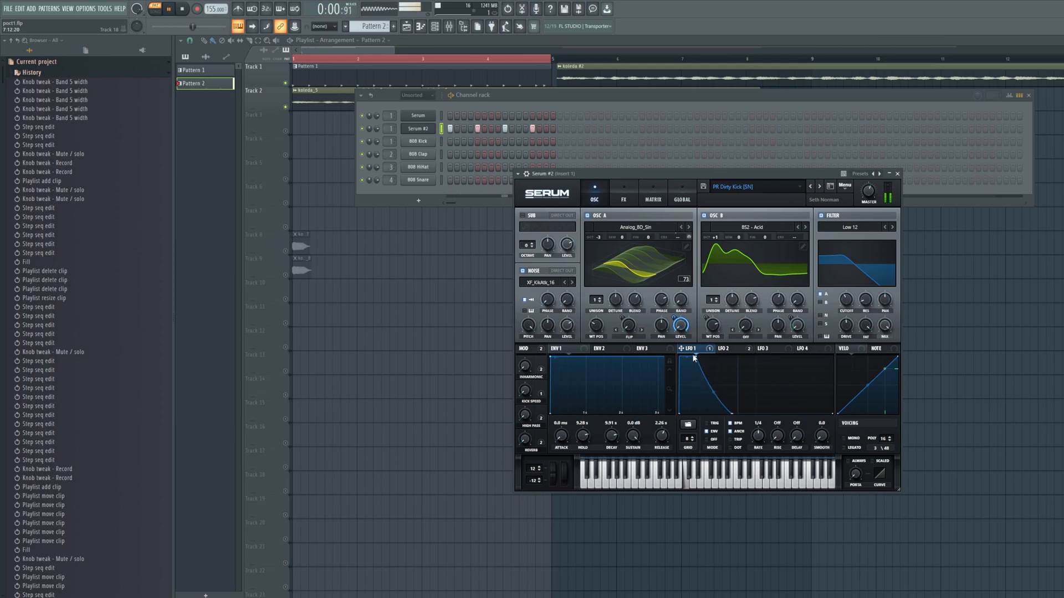
left_click_drag(694, 358, 732, 360)
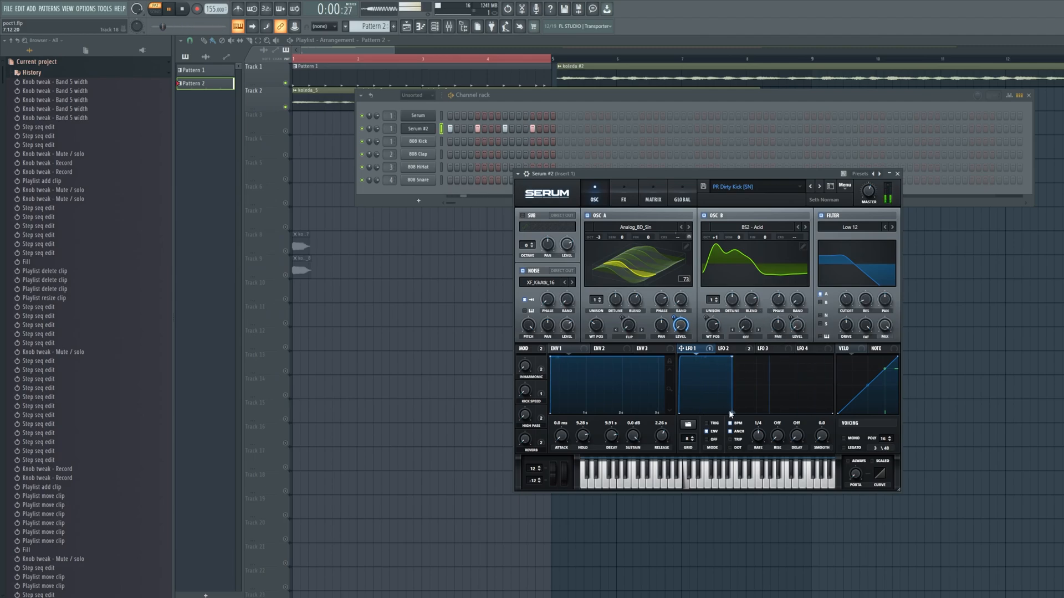
left_click_drag(730, 414, 813, 422)
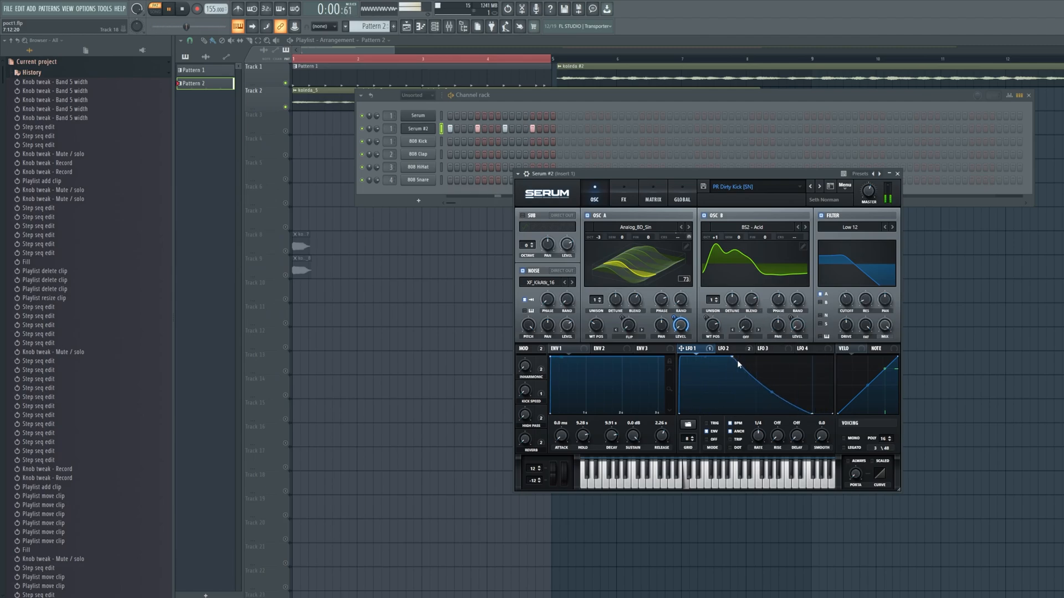
left_click_drag(734, 361, 679, 351)
left_click_drag(813, 413, 708, 448)
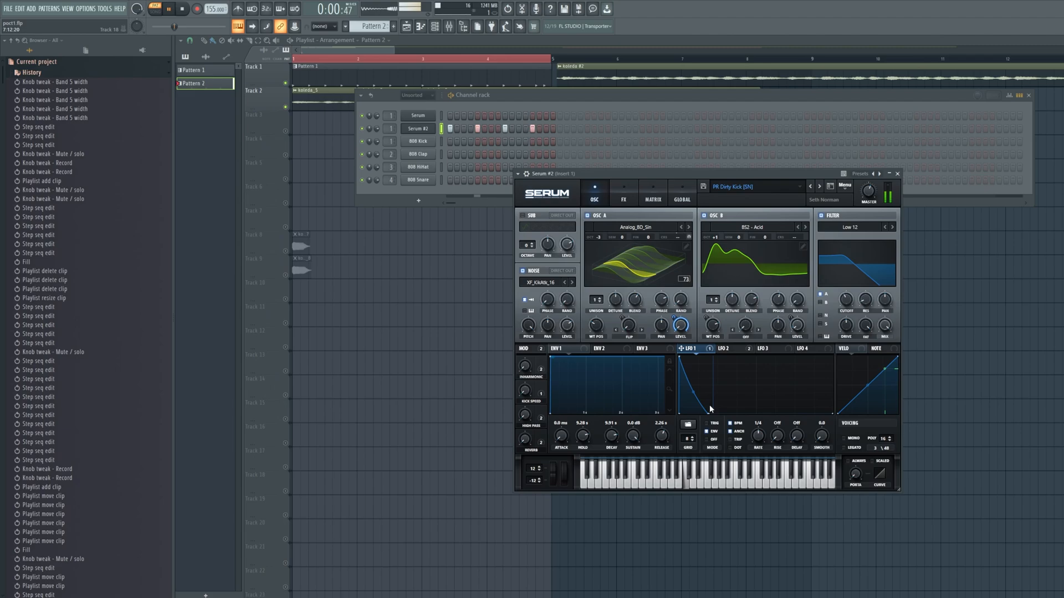
left_click_drag(693, 394, 751, 422)
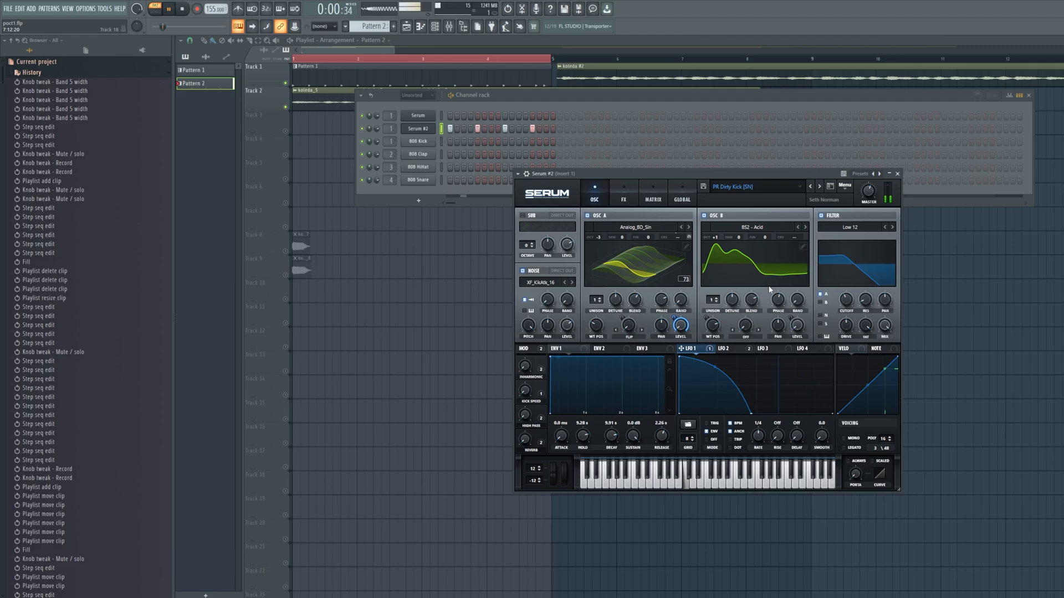
mouse_move(755, 413)
left_mouse_down()
mouse_move(834, 433)
mouse_move(757, 432)
left_mouse_up()
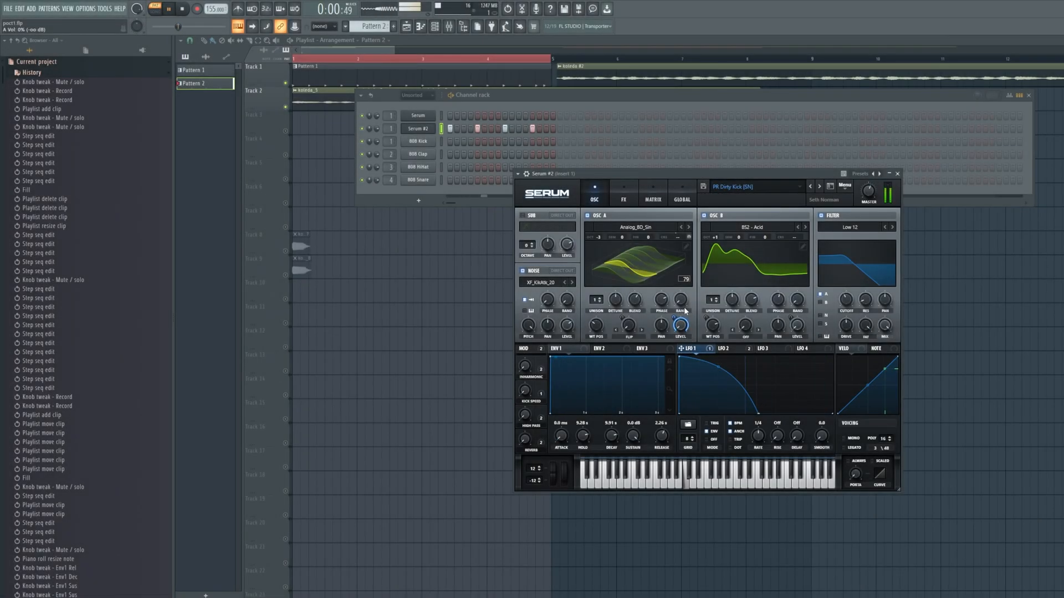
Step: Adjust oscillator A's phase and set its wavetable position to 90
left_click_drag(663, 303, 585, 309)
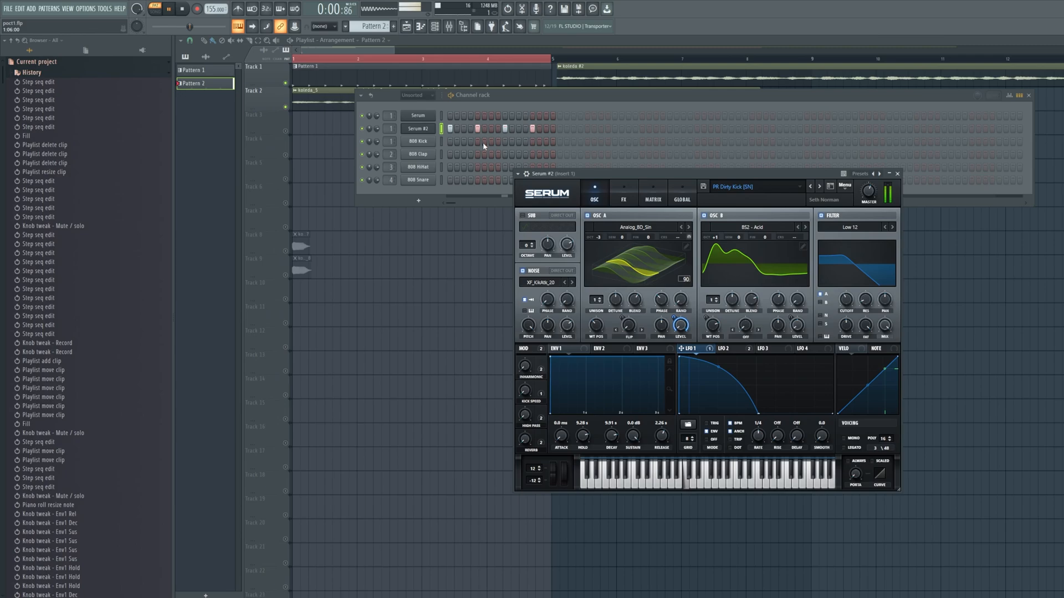
Step: Save the state of mixer track Insert 1 as a mixer preset named "mental kick 1"
key("F9")
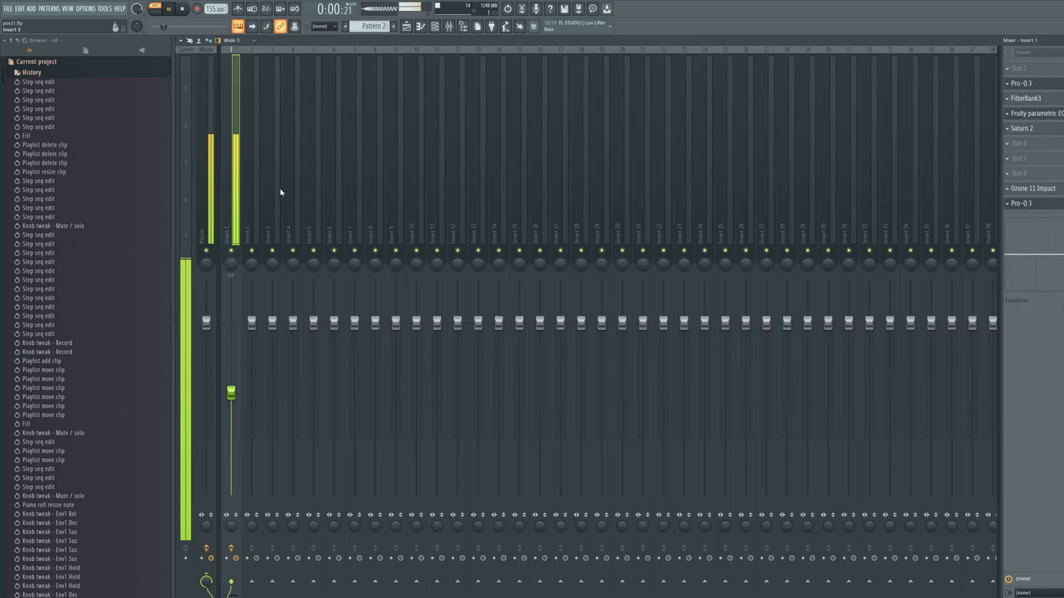
right_click(240, 49)
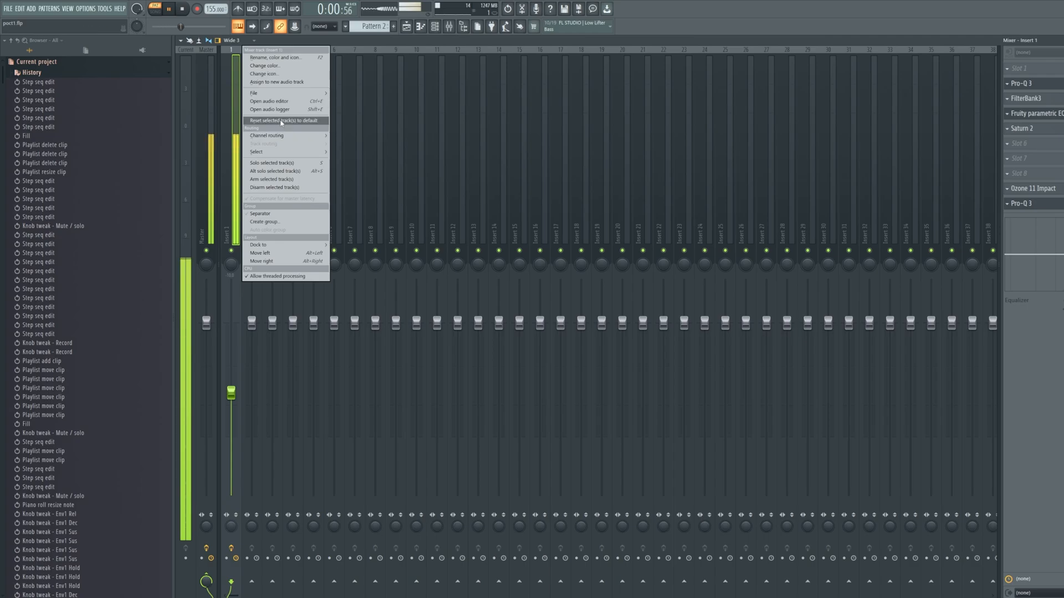
mouse_move(277, 93)
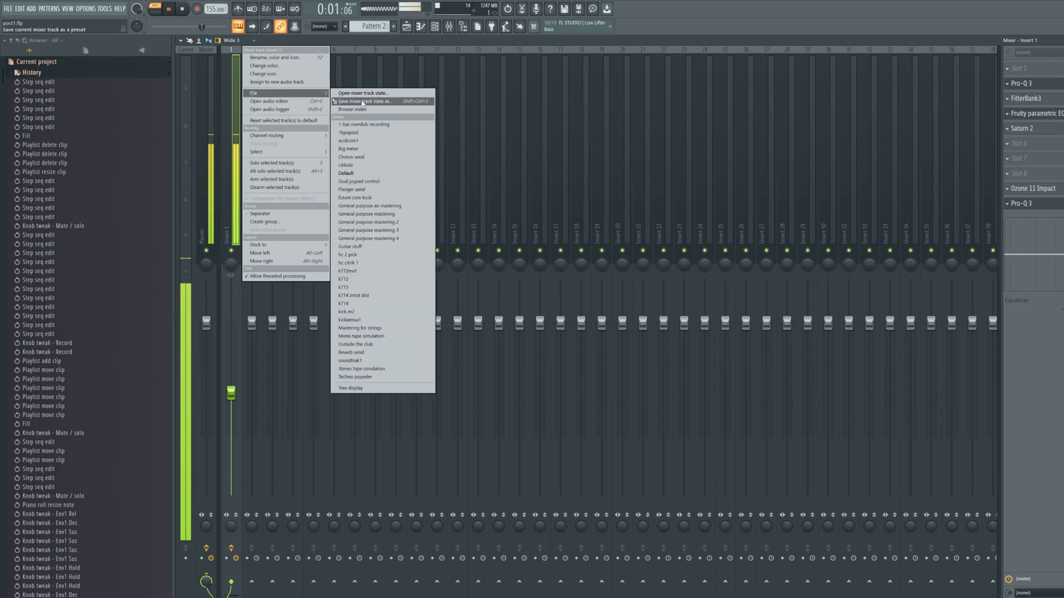
left_click(363, 102)
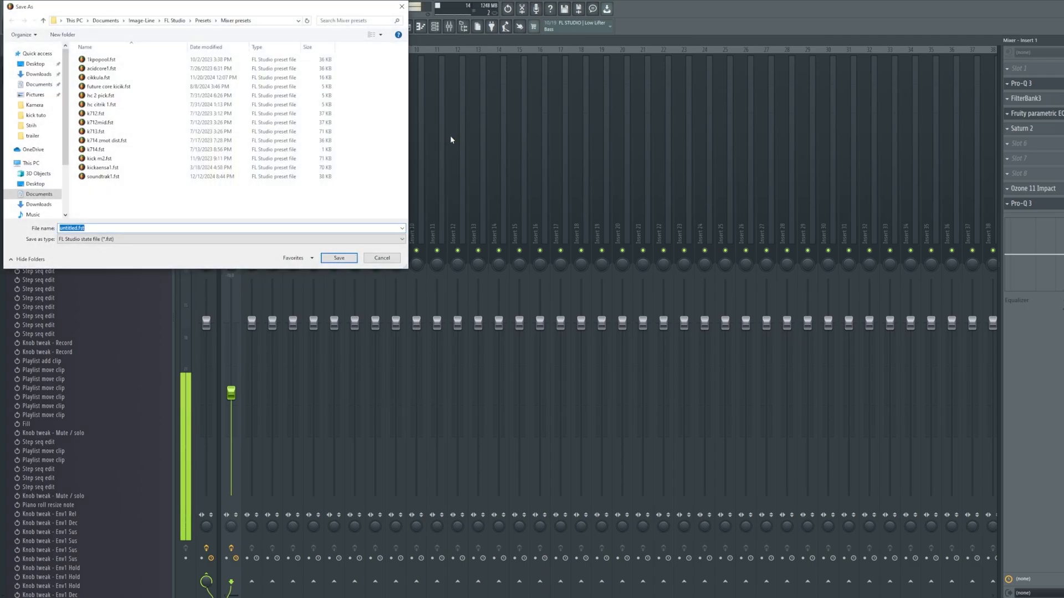
type("menta")
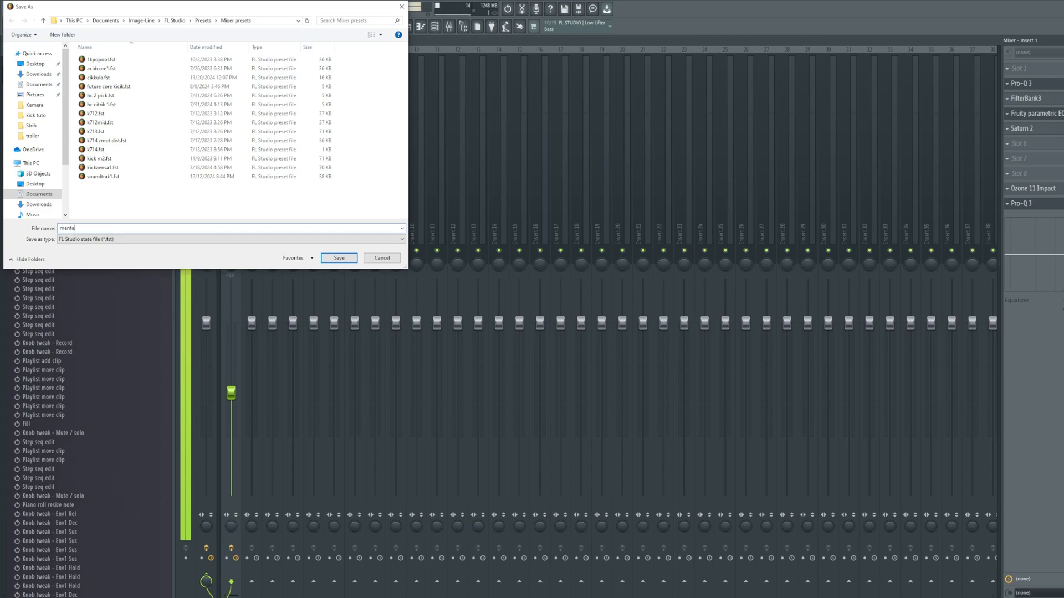
type("l kick")
key("Return")
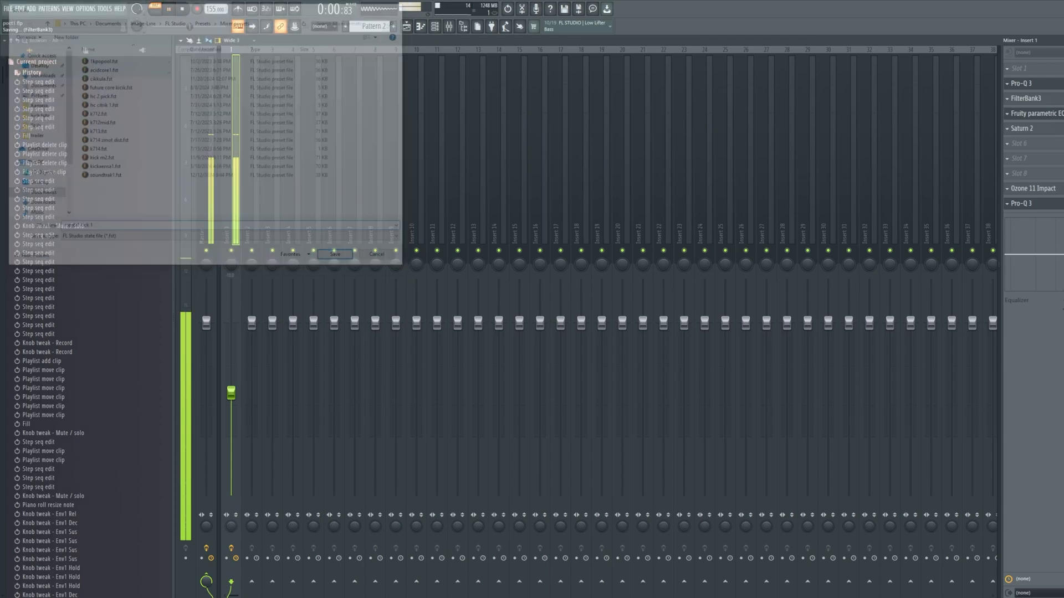
Step: Load the saved "mental kick 1" track state onto mixer track Insert 2
left_click(256, 178)
right_click(257, 49)
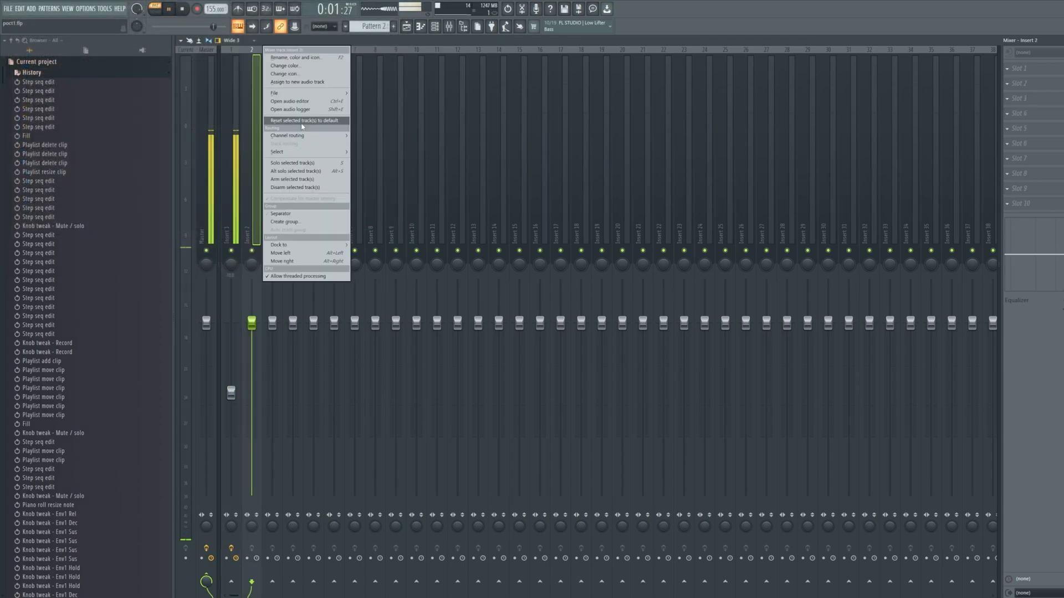
mouse_move(299, 93)
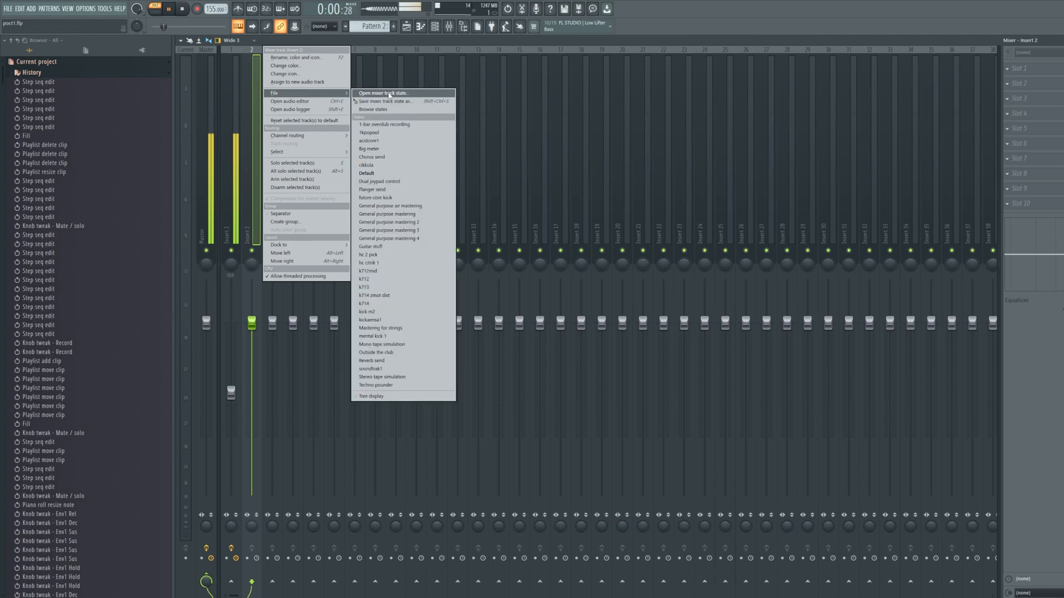
left_click(372, 336)
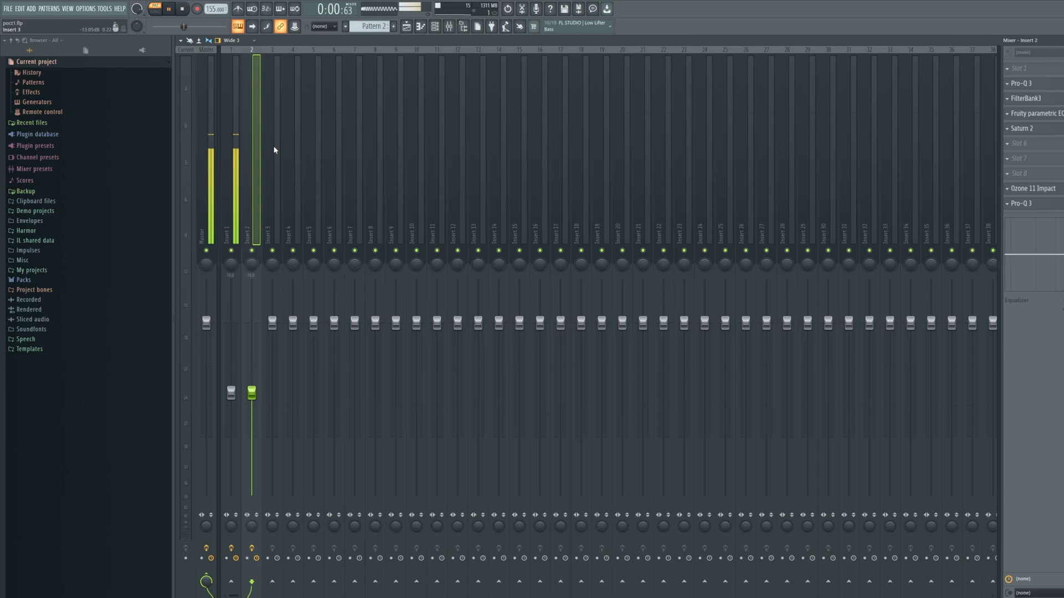
Step: Open Insert 1's Fruity parametric EQ 2, and adjust a band's frequency and gain in the first Pro-Q 3
left_click(236, 155)
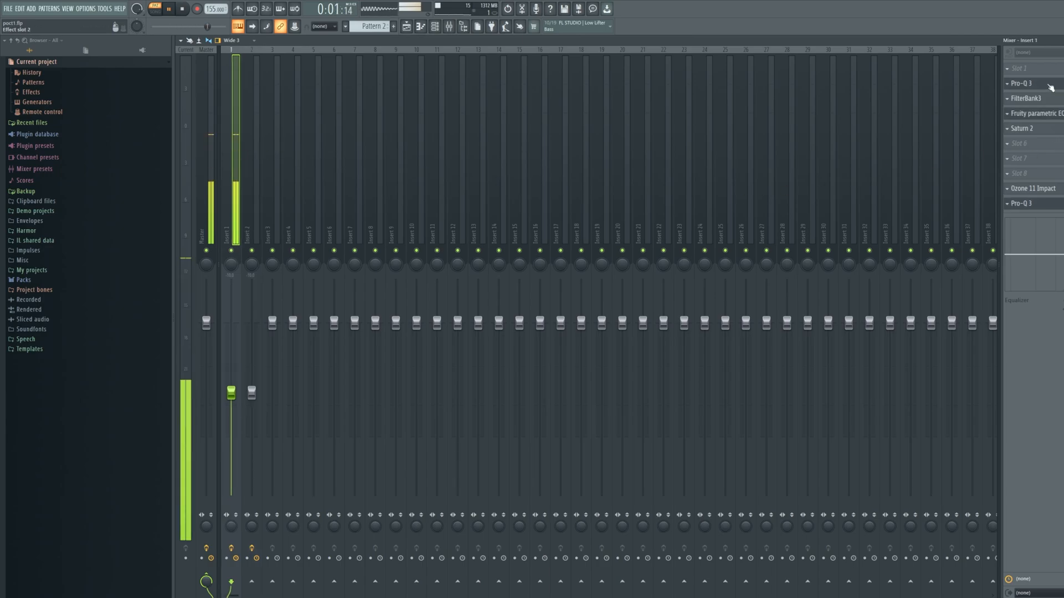
left_click(1045, 117)
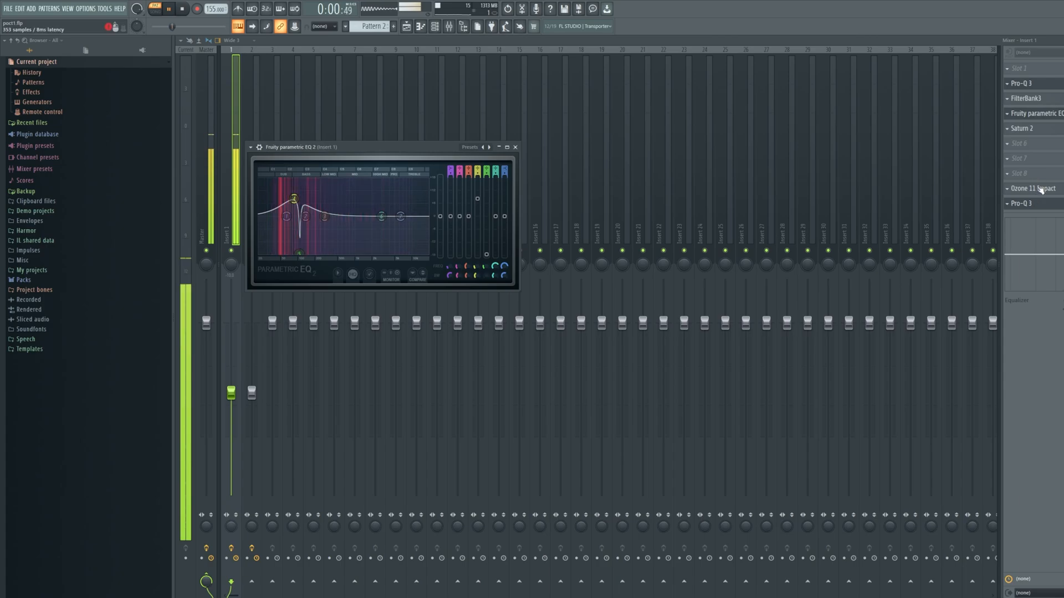
left_click(1050, 84)
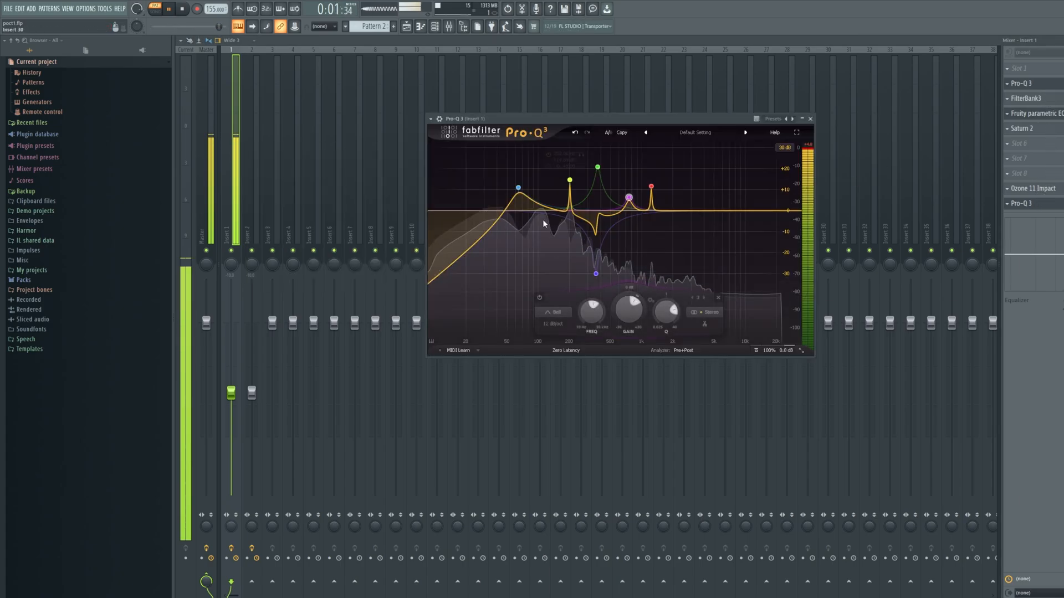
left_click_drag(594, 174, 575, 386)
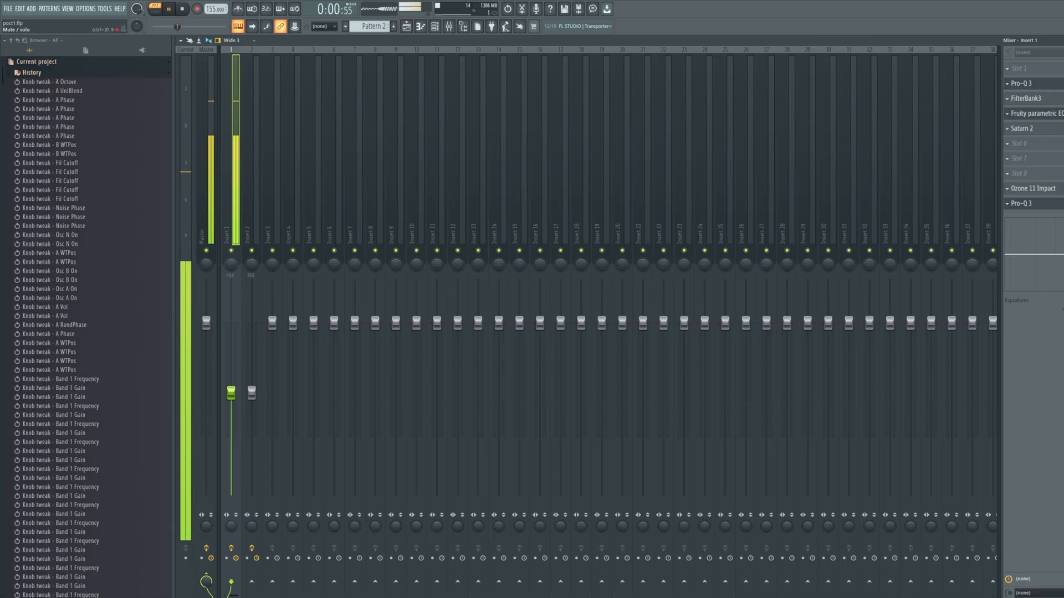
Step: Adjust the filter cutoff, distortion drive and second filter's resonance in the FilterBank3 on Insert 1
left_click(1045, 102)
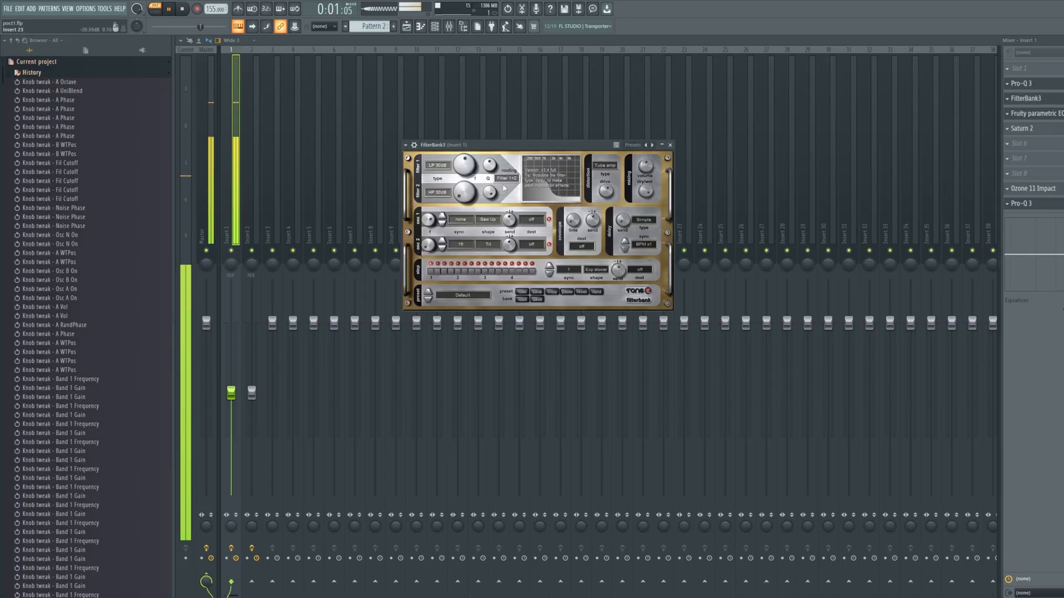
left_click_drag(464, 184, 464, 166)
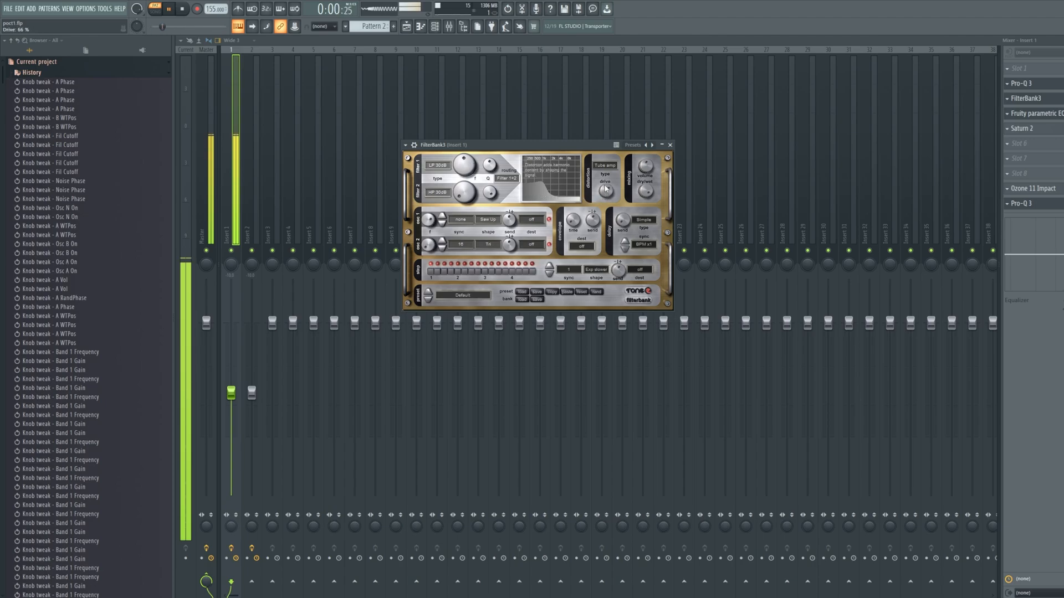
left_click_drag(606, 189, 605, 191)
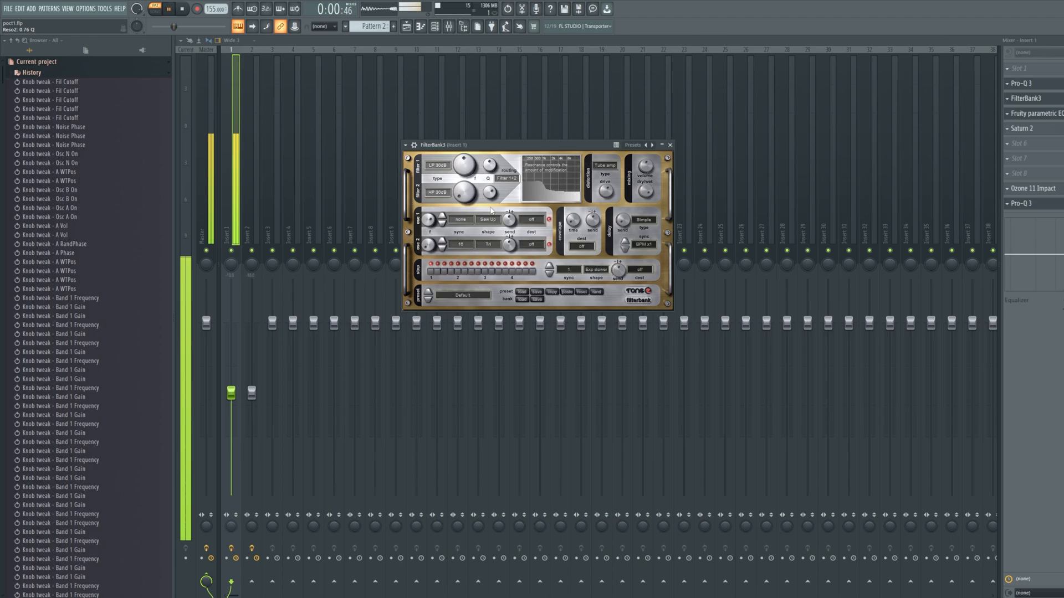
left_click_drag(491, 211, 495, 247)
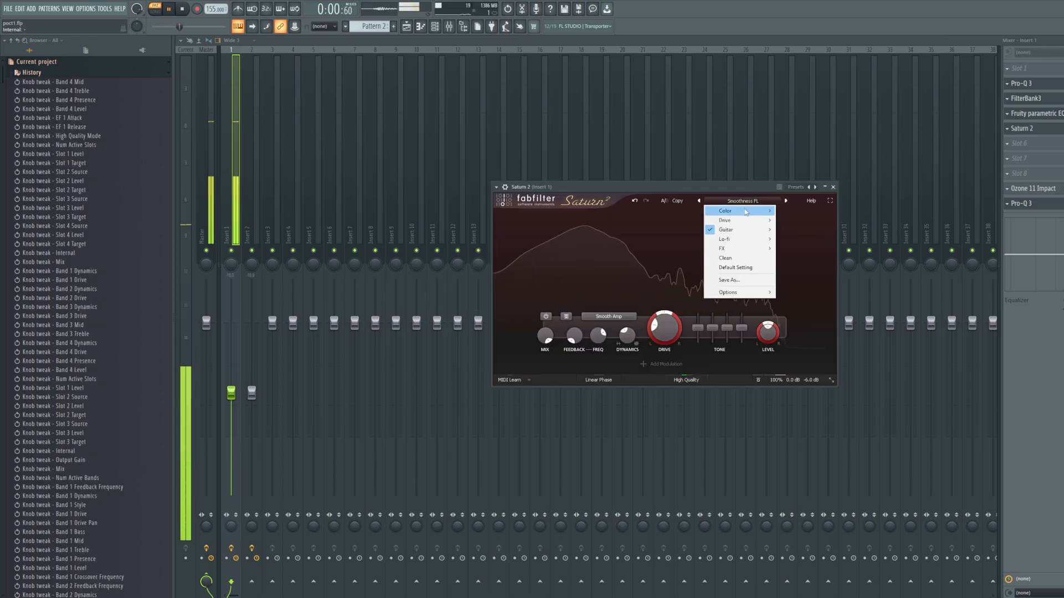
Step: Choose the Brutal Compressor bM preset from the Color category in Saturn 2
mouse_move(731, 227)
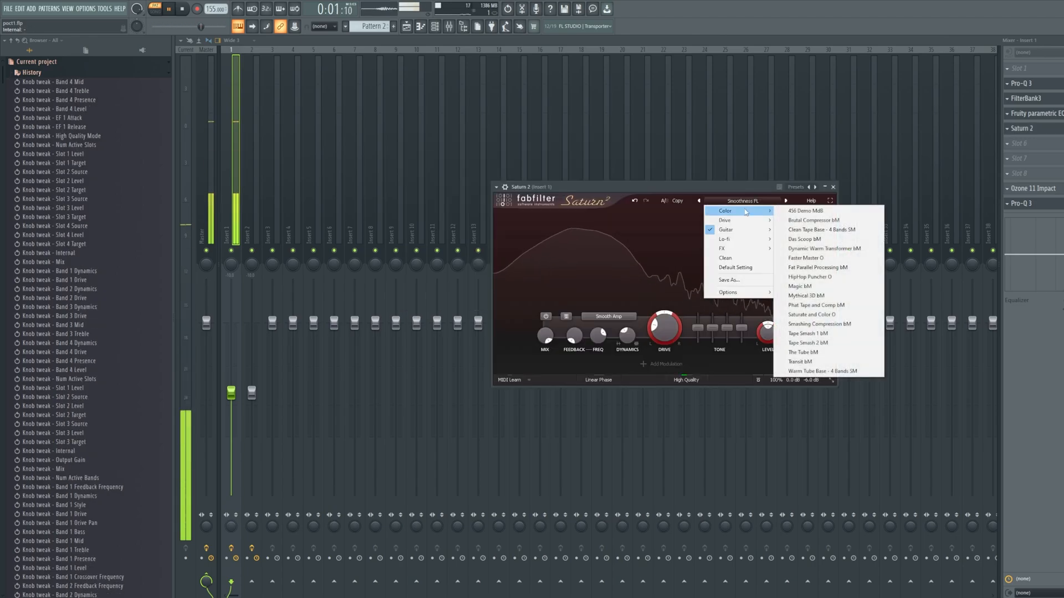
left_click(826, 220)
Step: Put a second FilterBank3 in effect slot 6 of Insert 1, replacing the Fruity soft clipper
left_click(1042, 148)
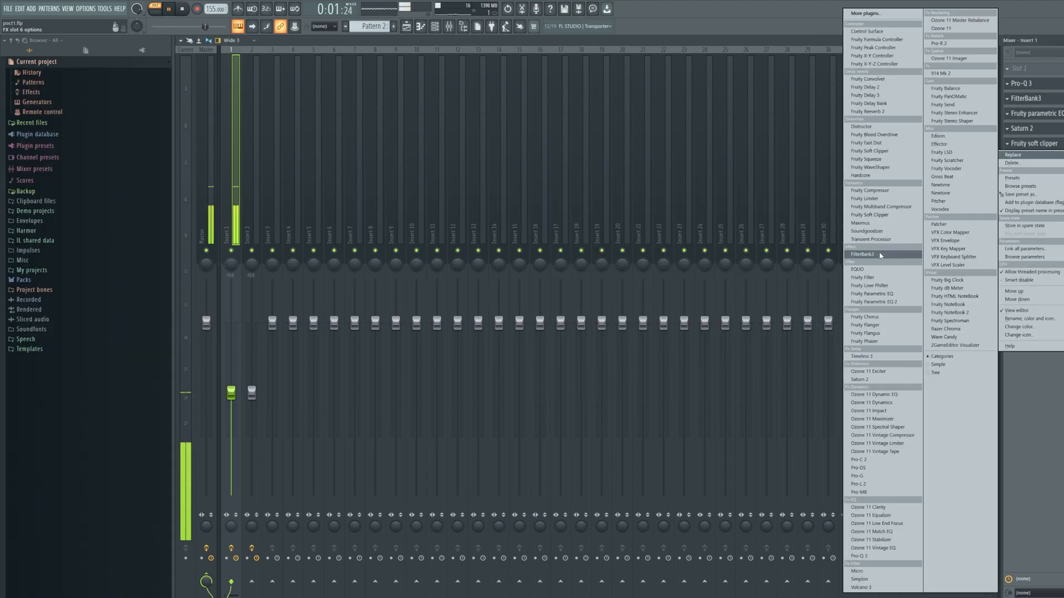
left_click(880, 256)
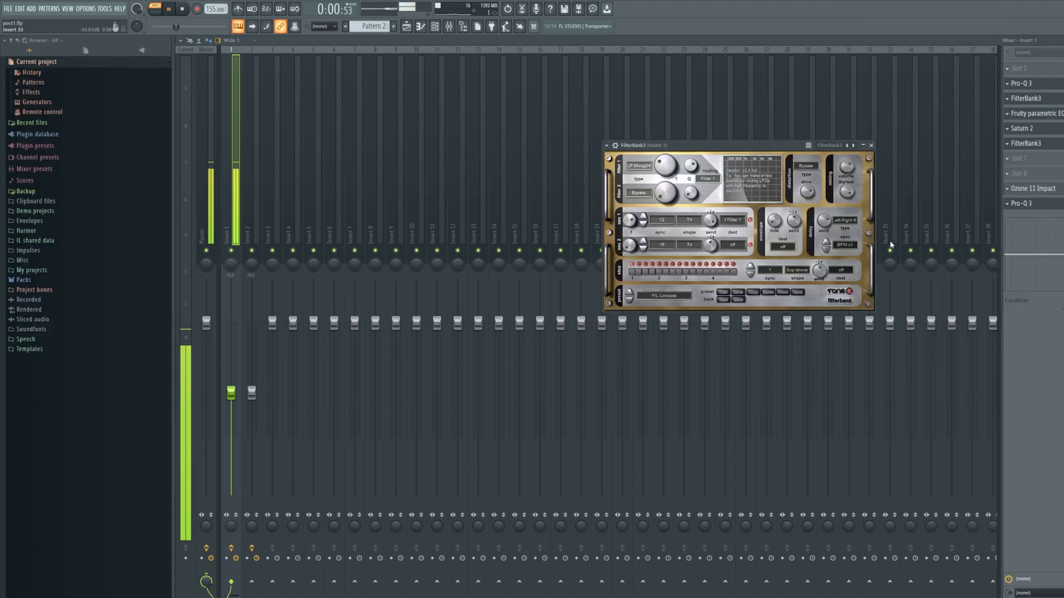
Step: Reset the new FilterBank3 to its Default preset and set its distortion type to Tube amp
left_click(786, 292)
left_click(806, 181)
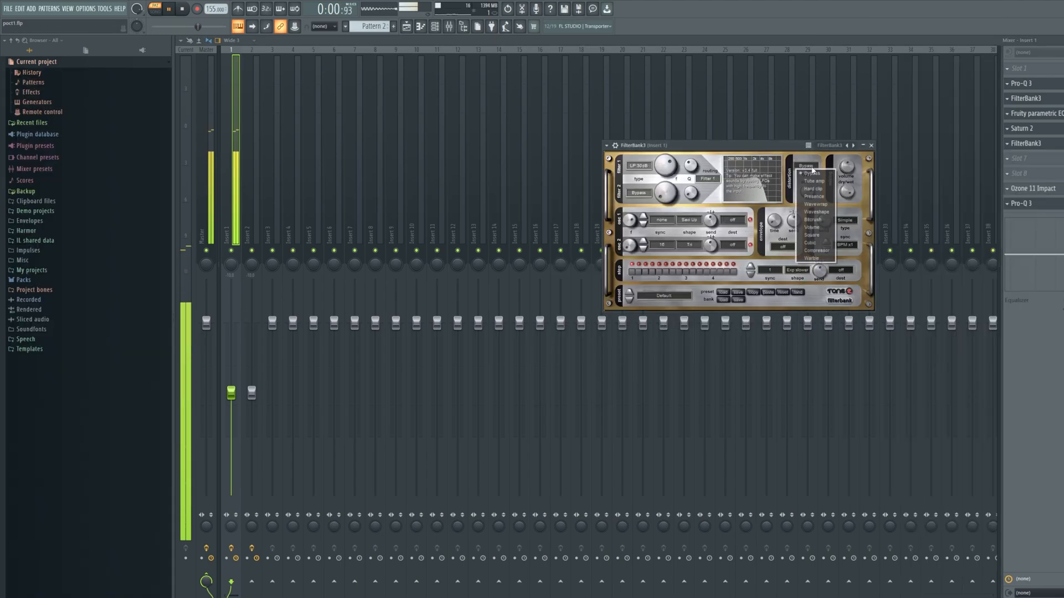
left_click(812, 181)
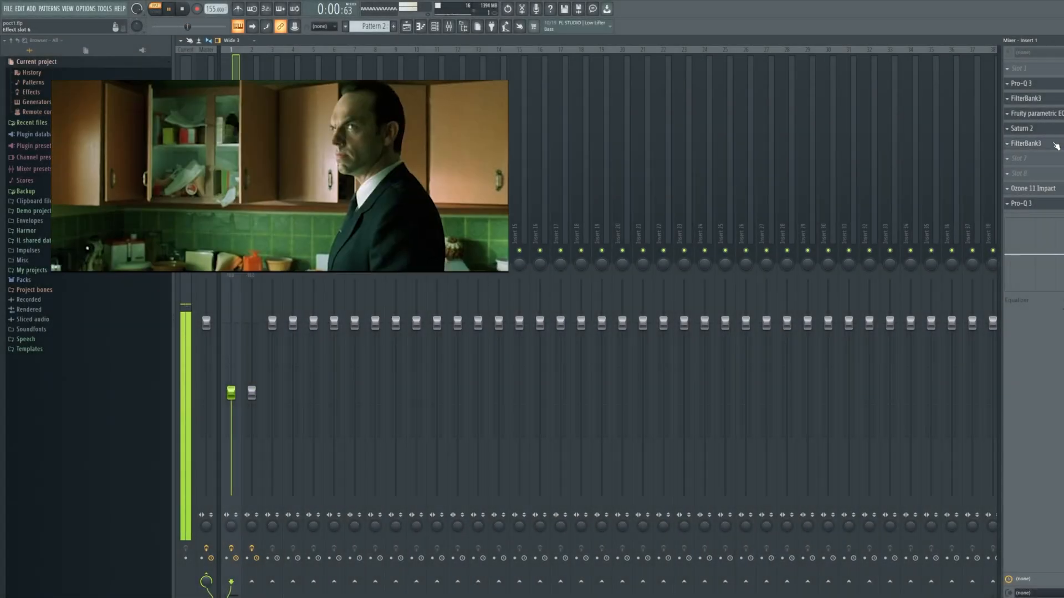
Step: Raise the distortion drive to 78% in the FilterBank3 in slot 6 and set its filter routing to Filter 1+2
left_click(1026, 143)
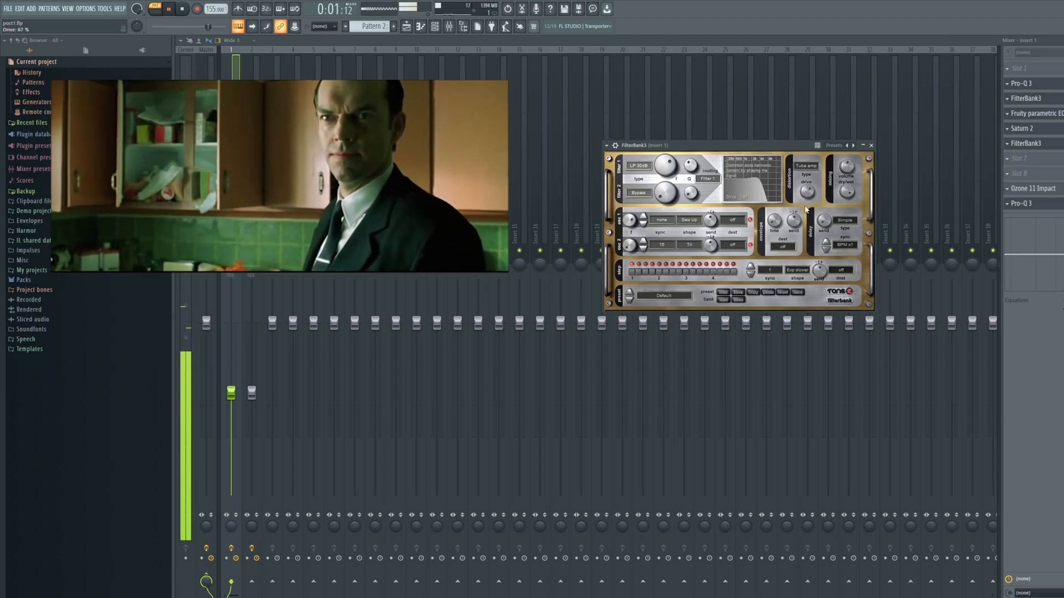
left_click_drag(810, 216, 811, 206)
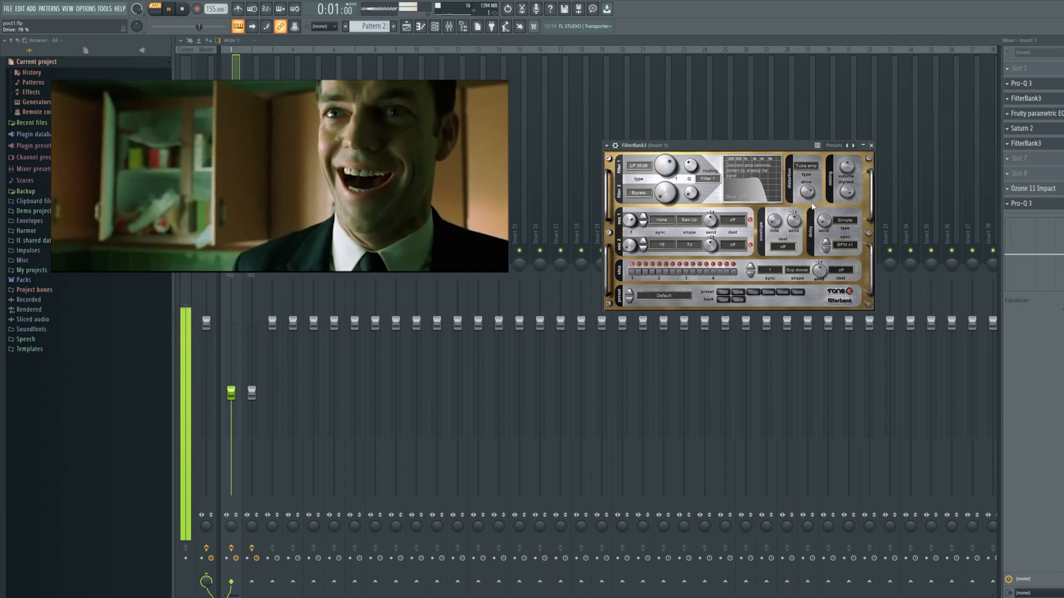
left_click(707, 179)
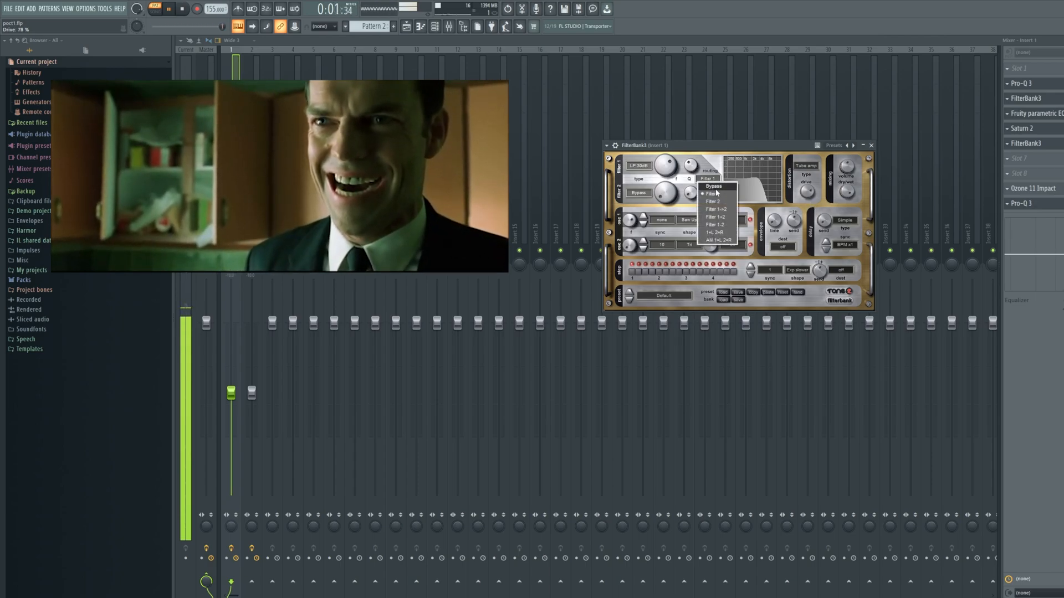
left_click(724, 217)
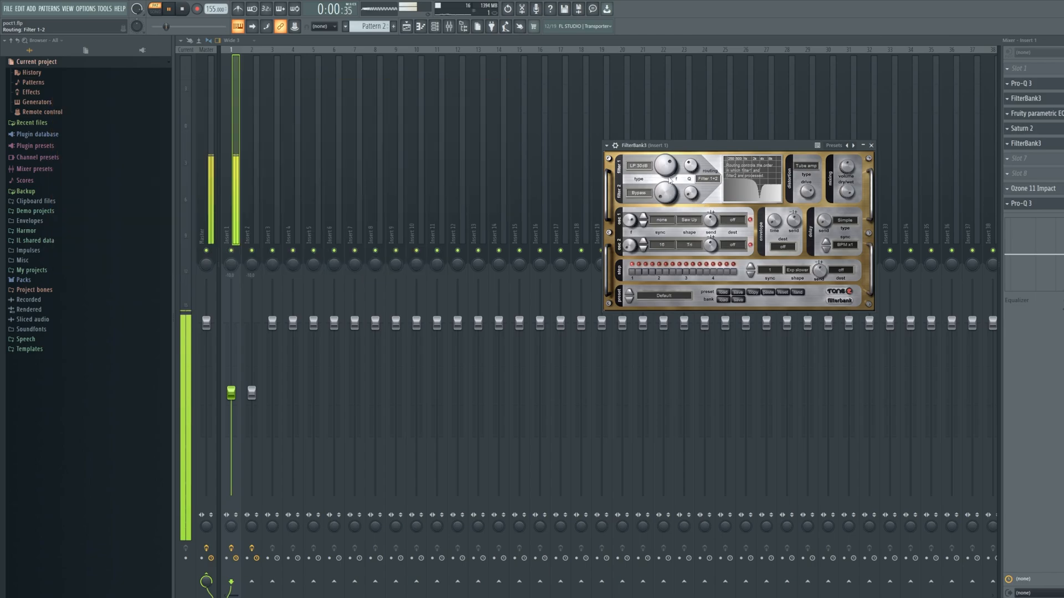
Step: Set the second filter to HP 30dB with its cutoff at 342 Hz, and raise the distortion drive to 82%
left_click(645, 197)
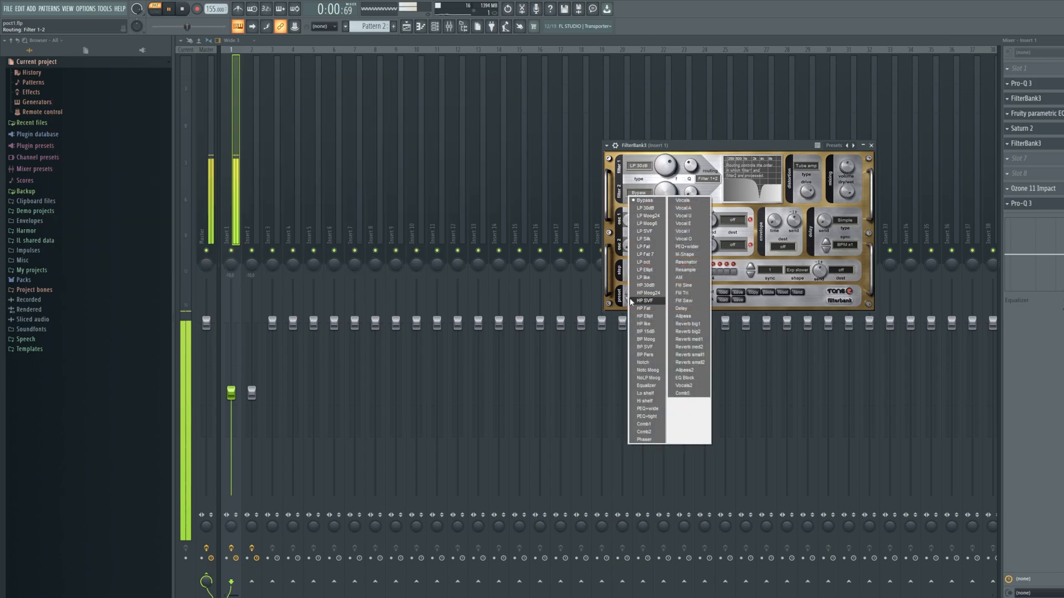
left_click(653, 286)
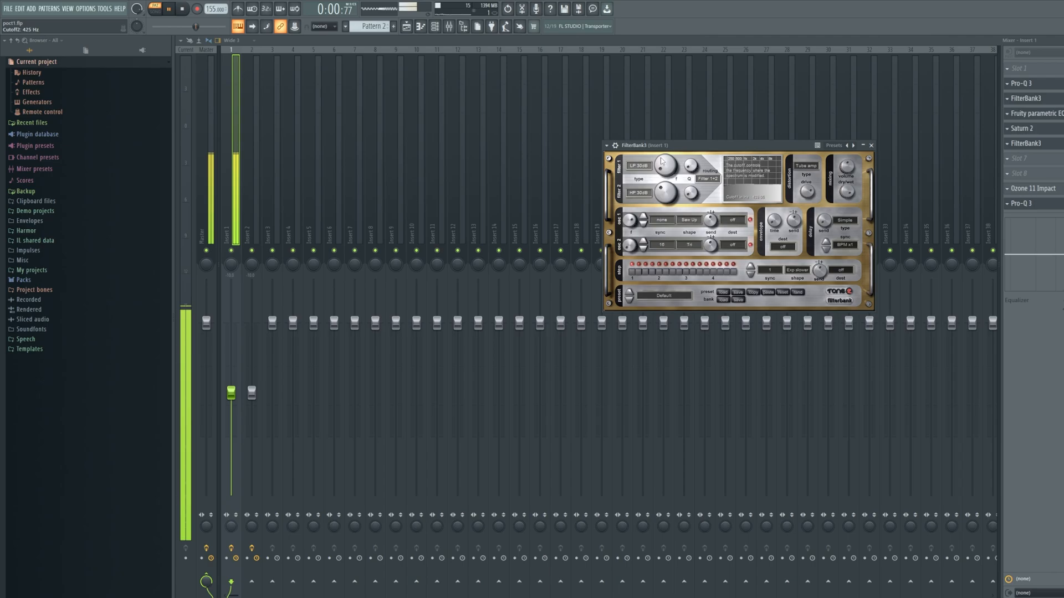
left_click_drag(661, 158, 655, 188)
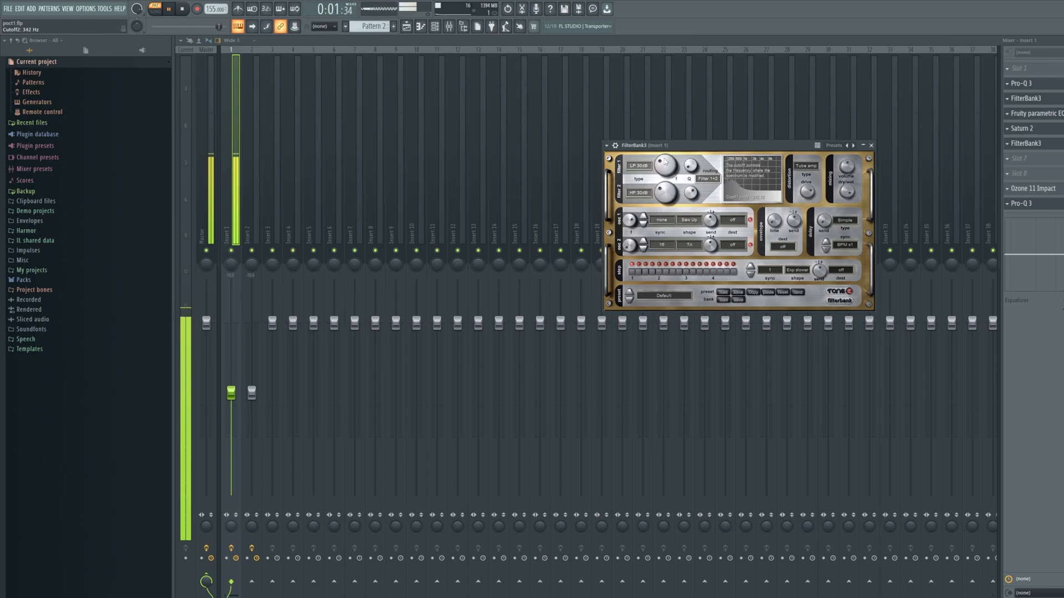
mouse_move(665, 162)
left_mouse_down()
mouse_move(664, 152)
mouse_move(659, 165)
left_mouse_up()
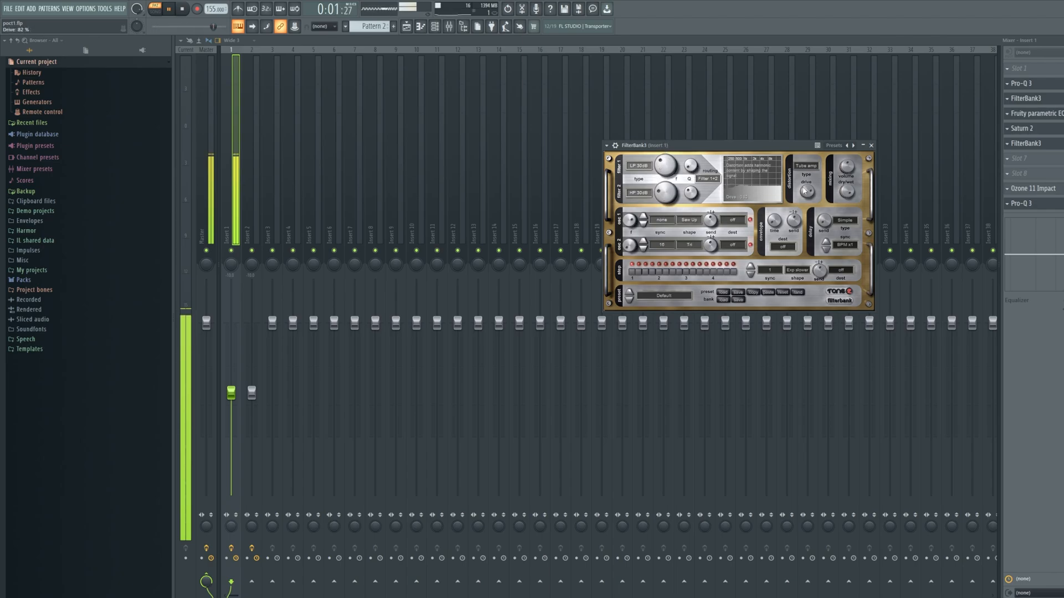
key("space")
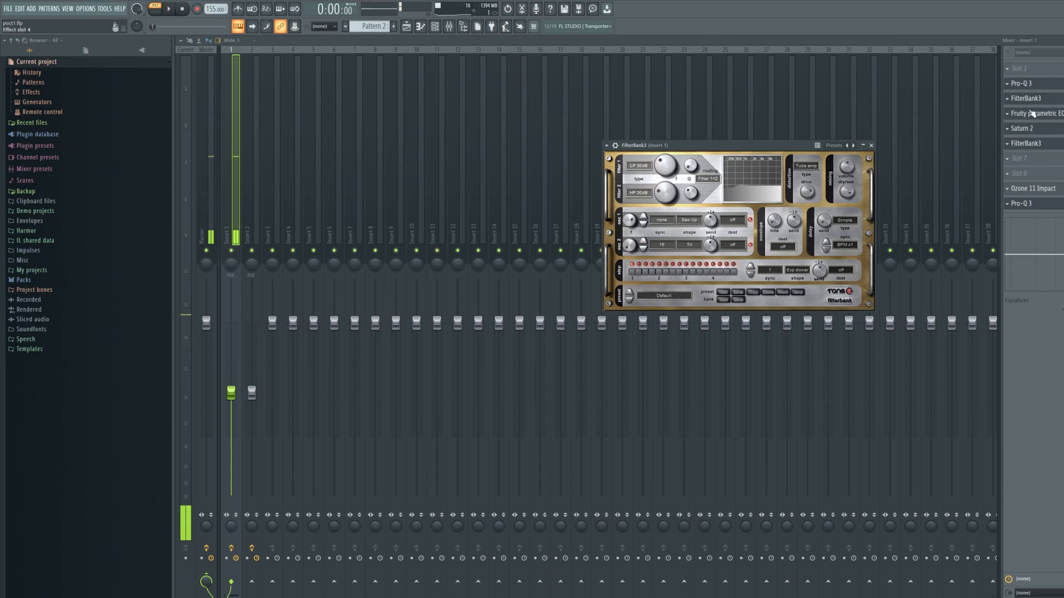
Step: Shorten the LFO 1 curve in Serum #2 so that it falls to zero much earlier
left_click(434, 26)
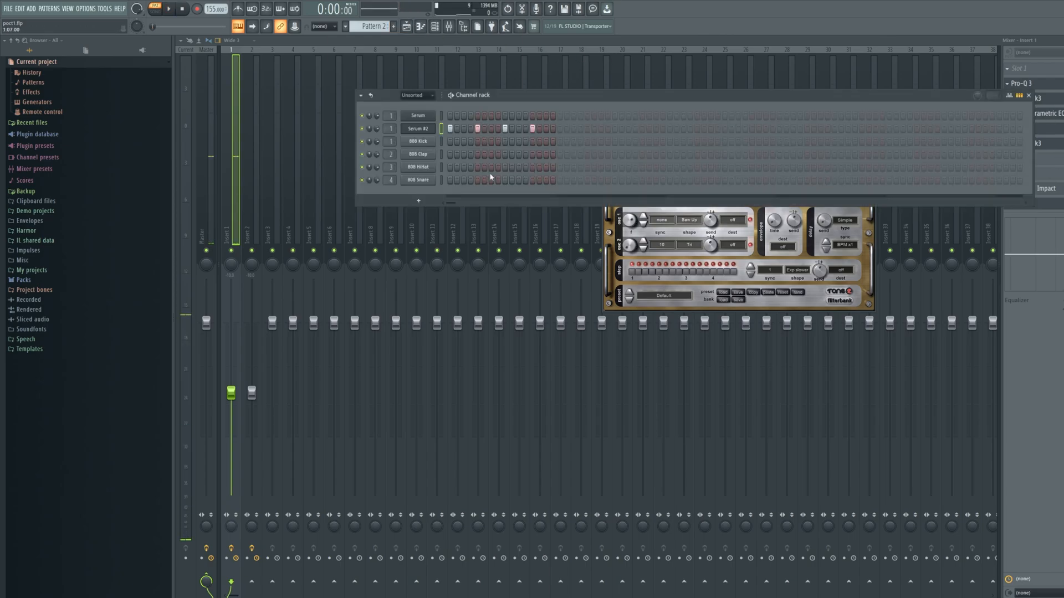
left_click(419, 129)
key("space")
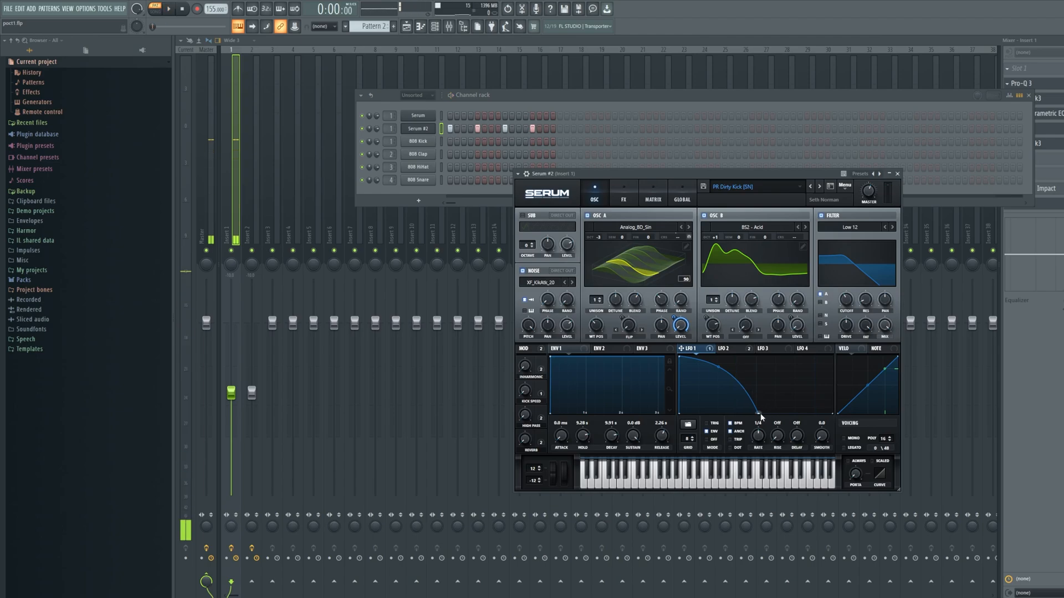
left_click_drag(758, 414, 729, 414)
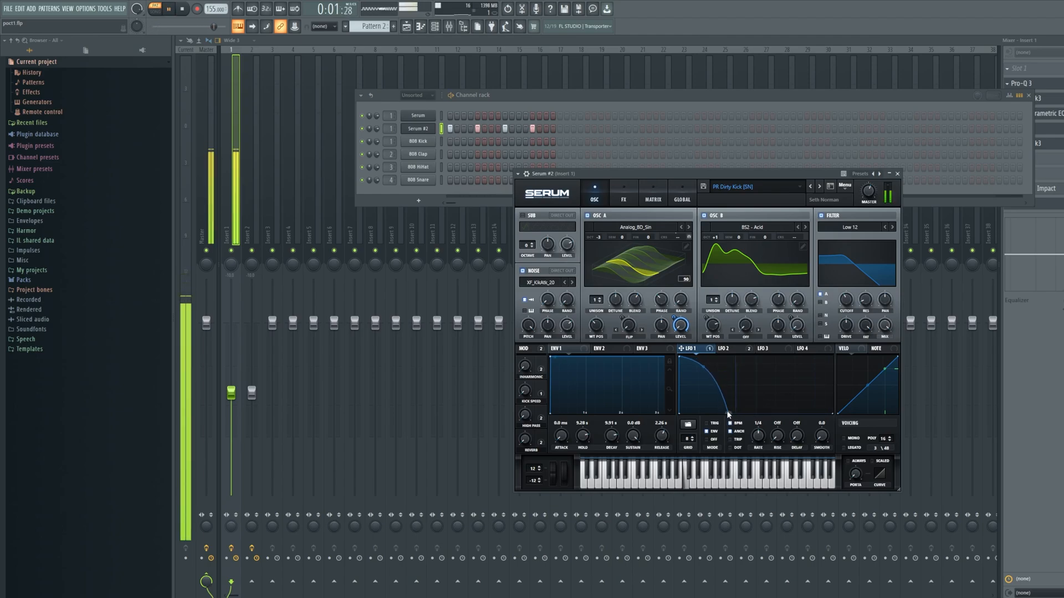
left_click_drag(728, 414, 702, 422)
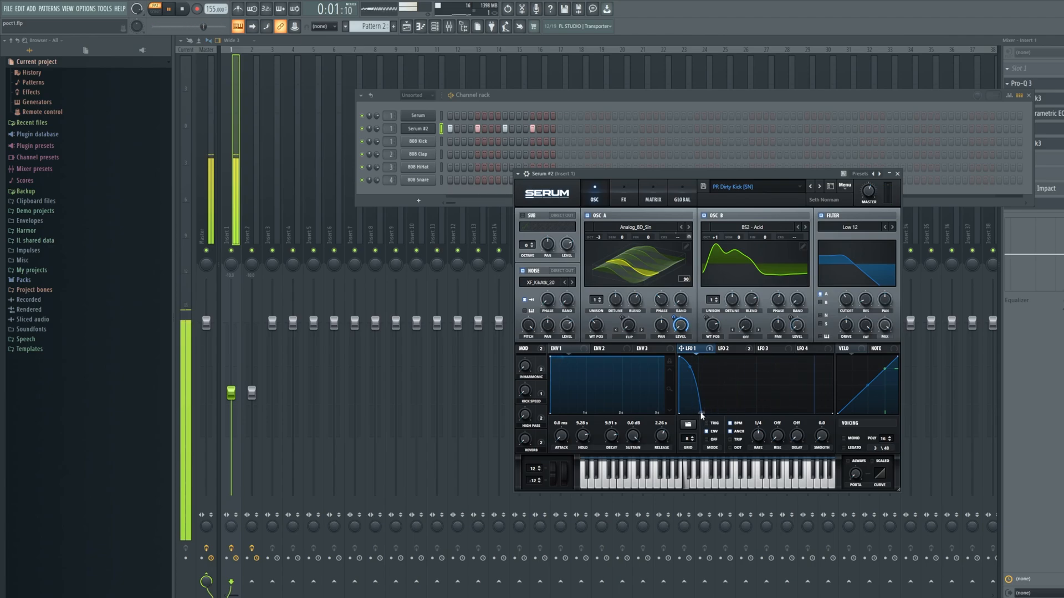
Step: Try the Serum #2 kick pattern an octave lower by moving all its piano roll notes to C4
left_click(548, 128)
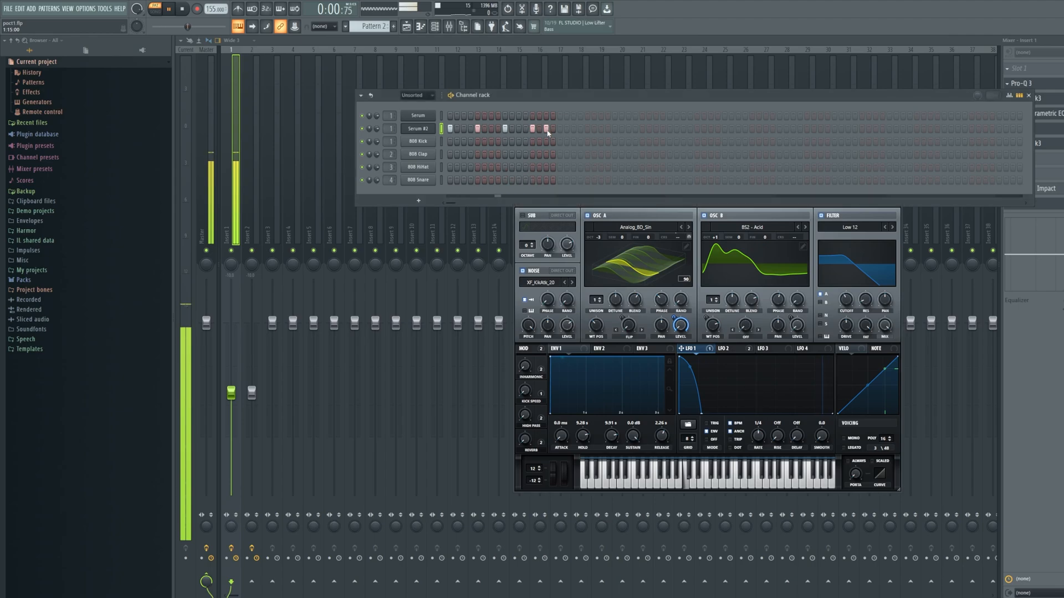
right_click(433, 128)
left_click(460, 130)
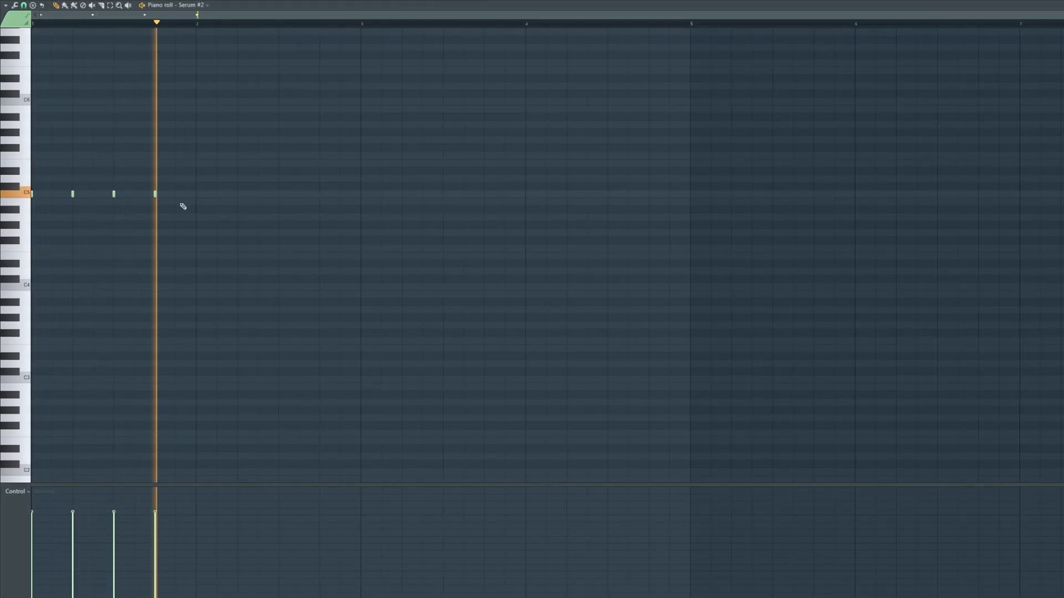
key("ctrl+a")
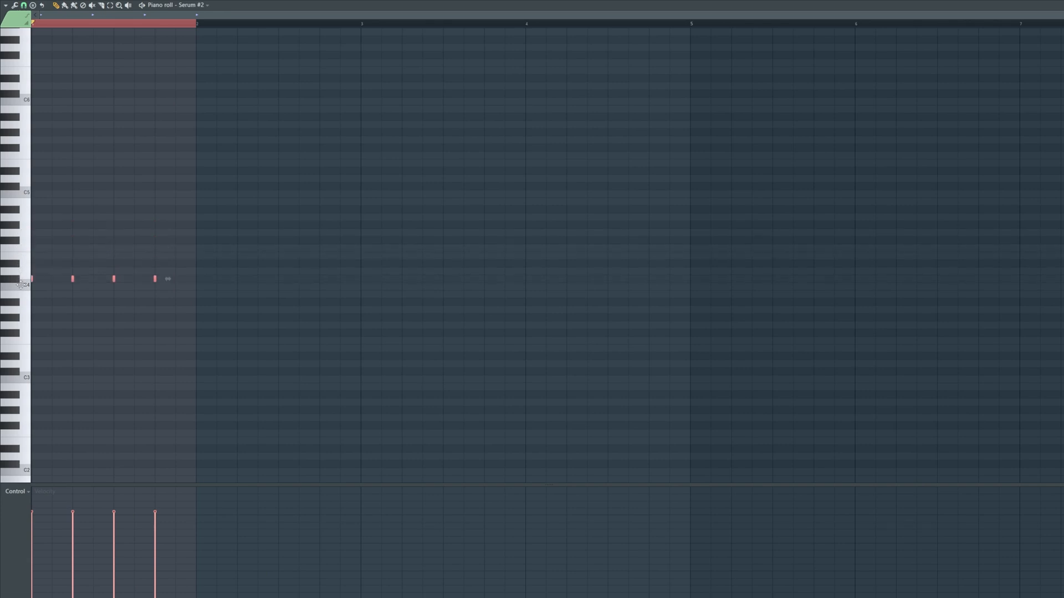
key("space")
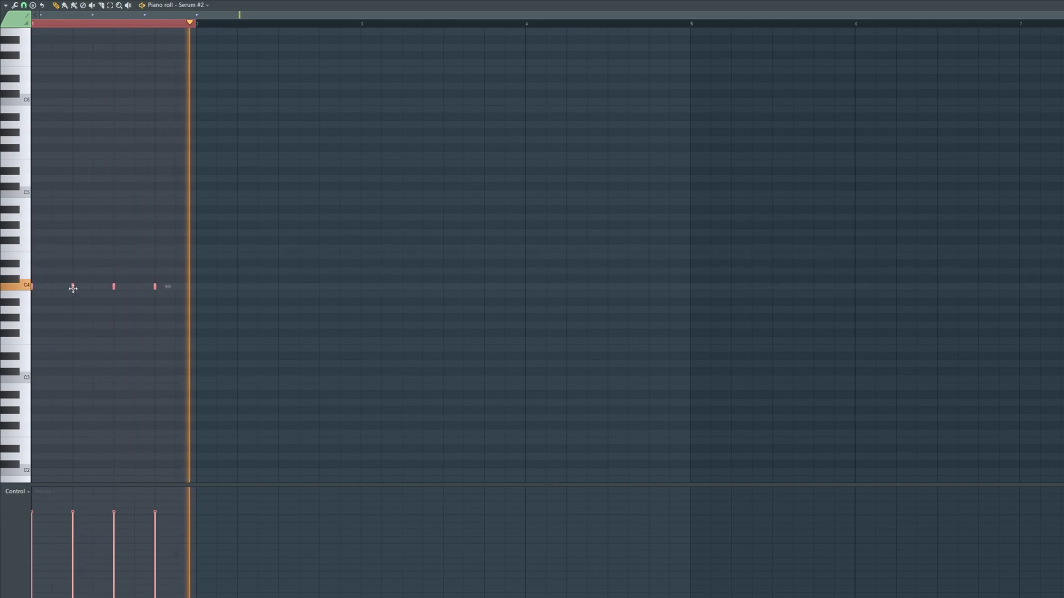
Step: Audition the kick notes at other pitches down to C3, then put them back on C4
key("space")
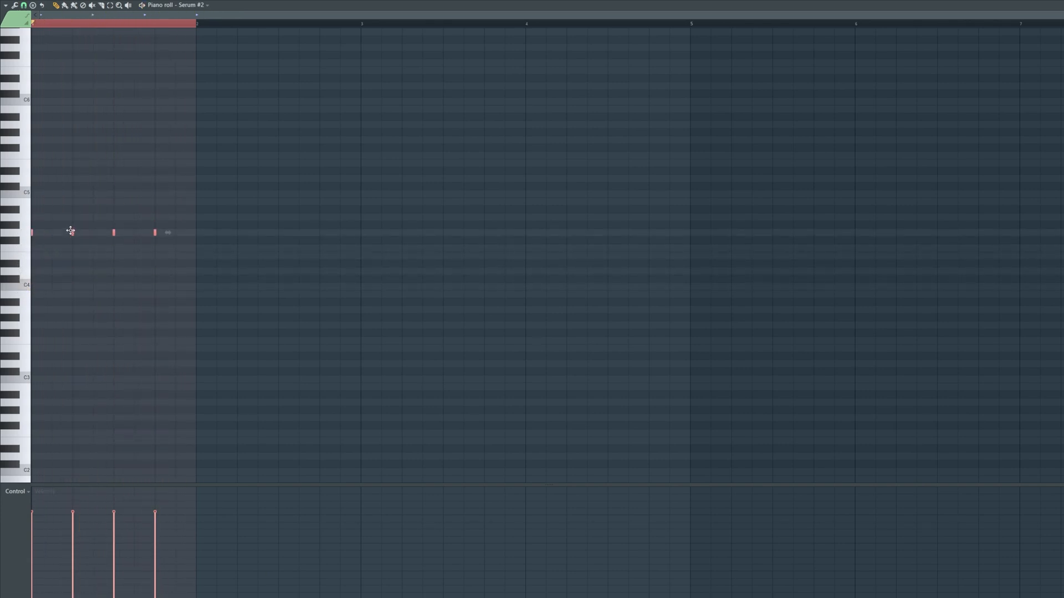
key("space")
left_click_drag(71, 231, 76, 330)
key("space")
key("space")
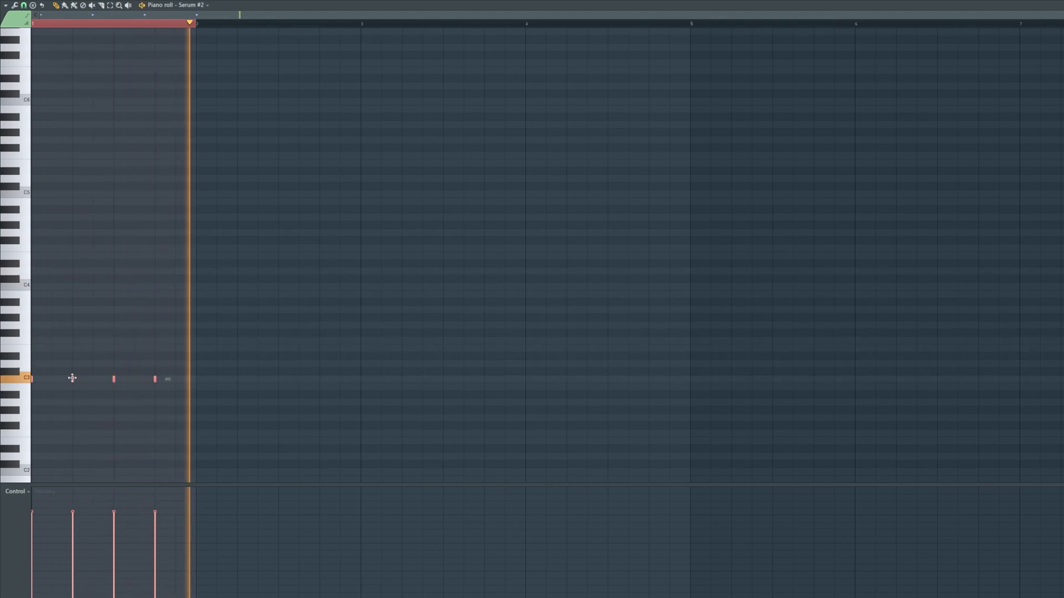
left_click_drag(72, 378, 57, 281)
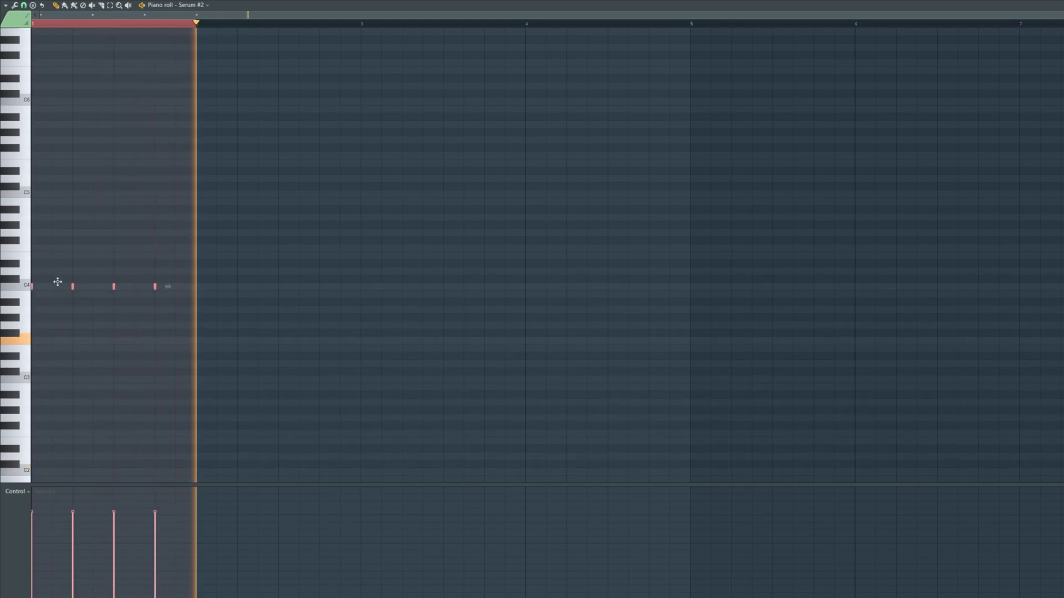
Step: Try an extra C4 note after the fourth kick, then move the four original notes back up to C5
left_click(175, 288)
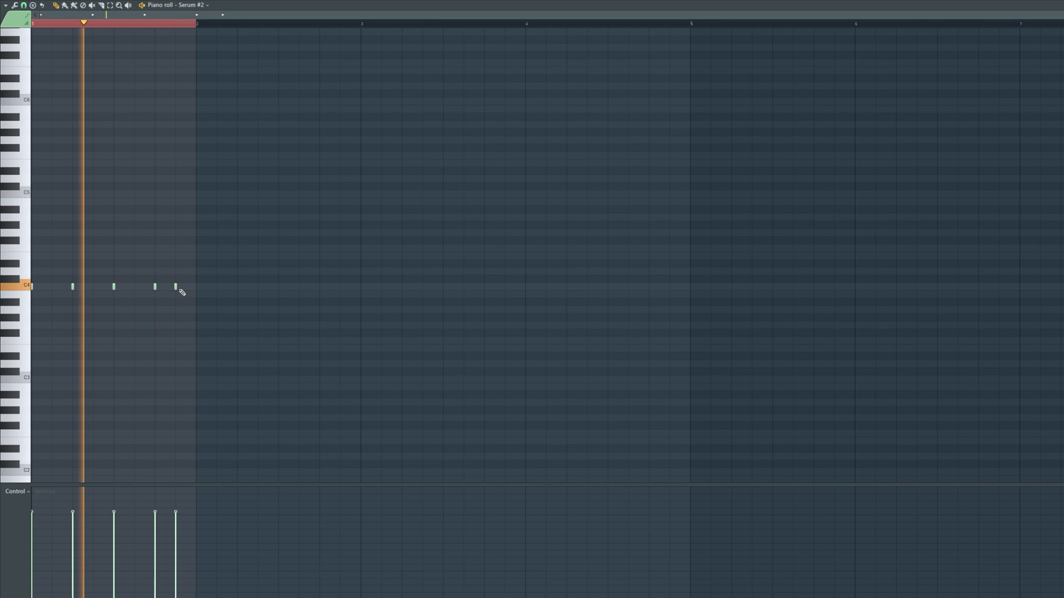
key("ctrl+a")
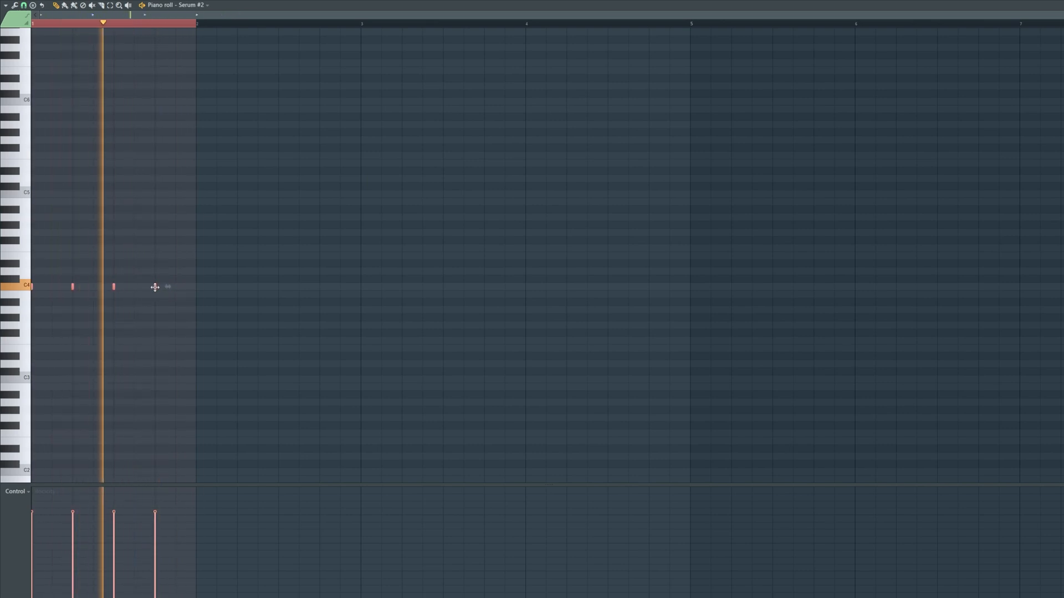
left_click_drag(154, 287, 154, 191)
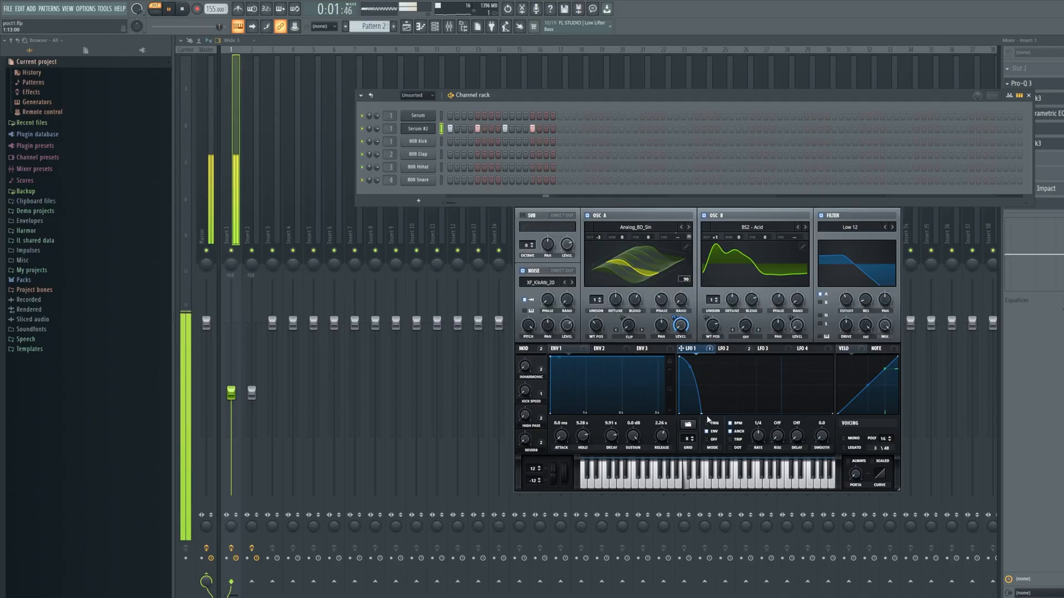
Step: Tighten the LFO 1 curve in Serum #2 into a very short decay and try the kick steps on the first Serum channel
mouse_move(706, 417)
left_mouse_down()
mouse_move(717, 375)
mouse_move(700, 401)
left_mouse_up()
key("space")
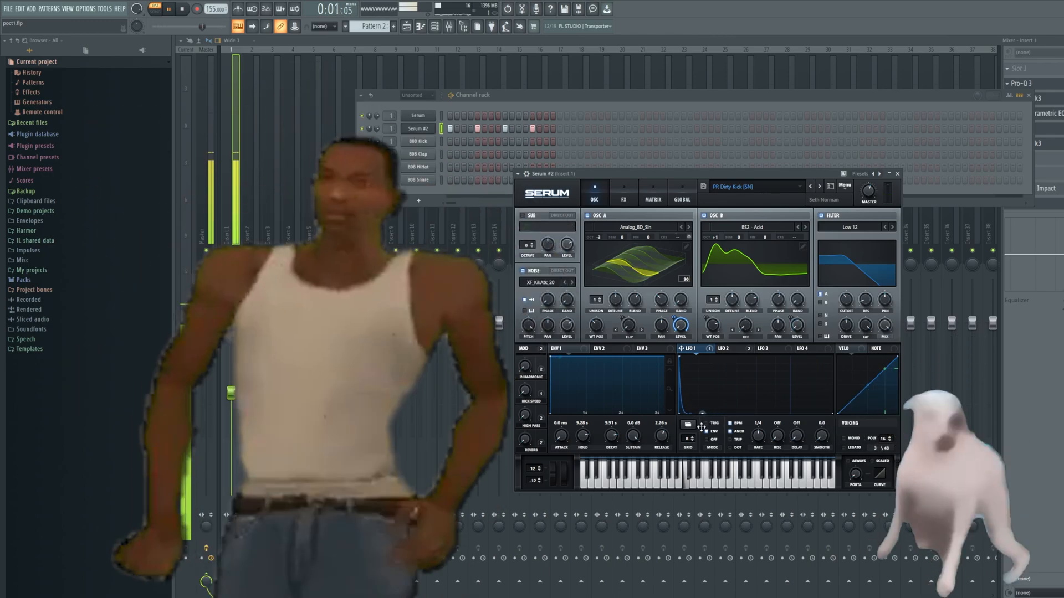
left_click_drag(684, 427, 710, 409)
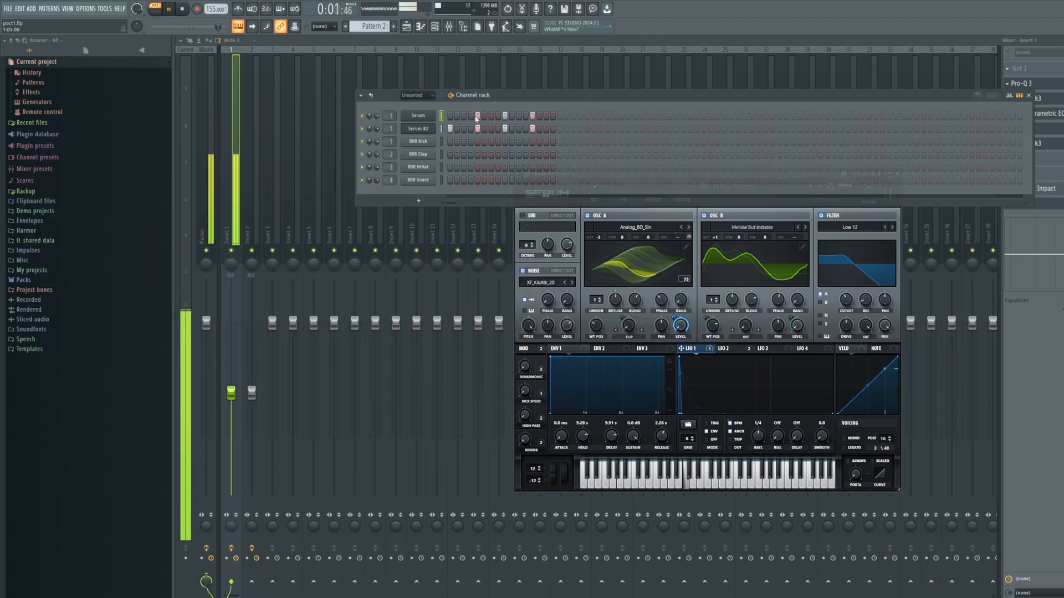
left_click(450, 116)
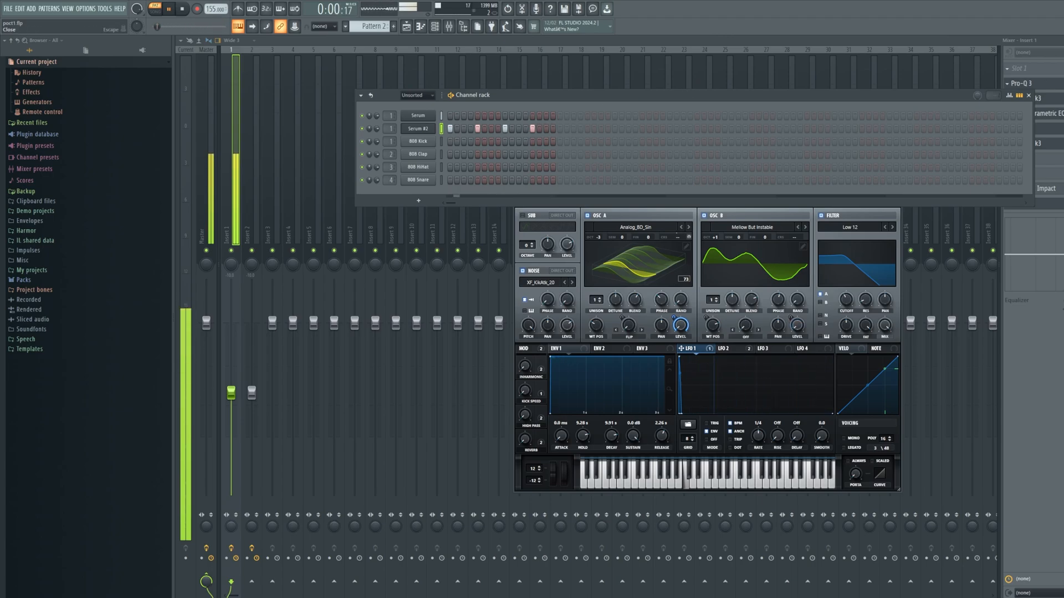
Step: Keep only the first hit in the Serum #2 pattern, and arm an emptied Edison on the Master for recording
key("F9")
key("space")
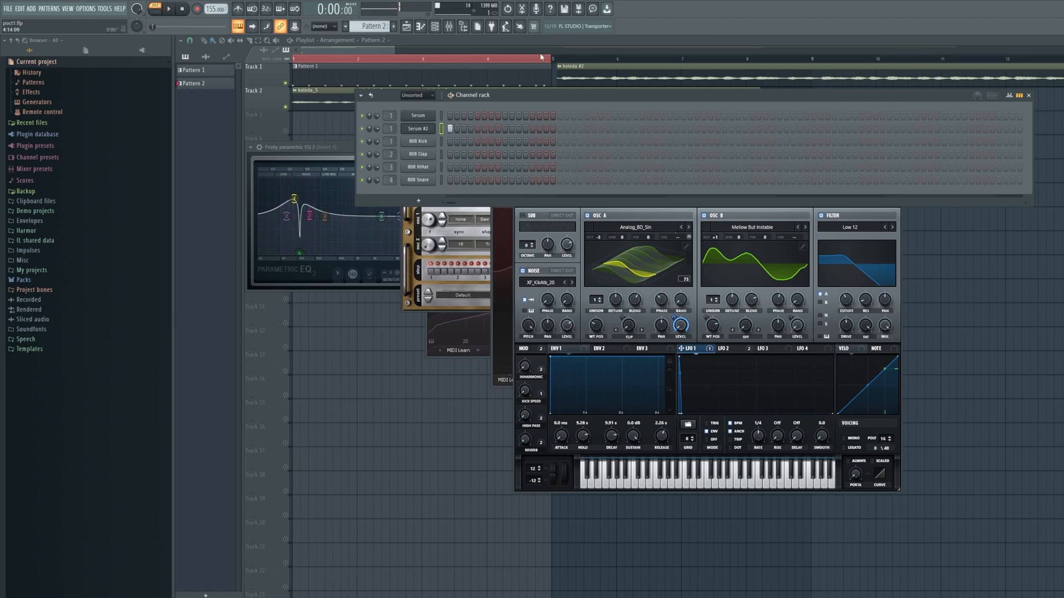
left_click(523, 13)
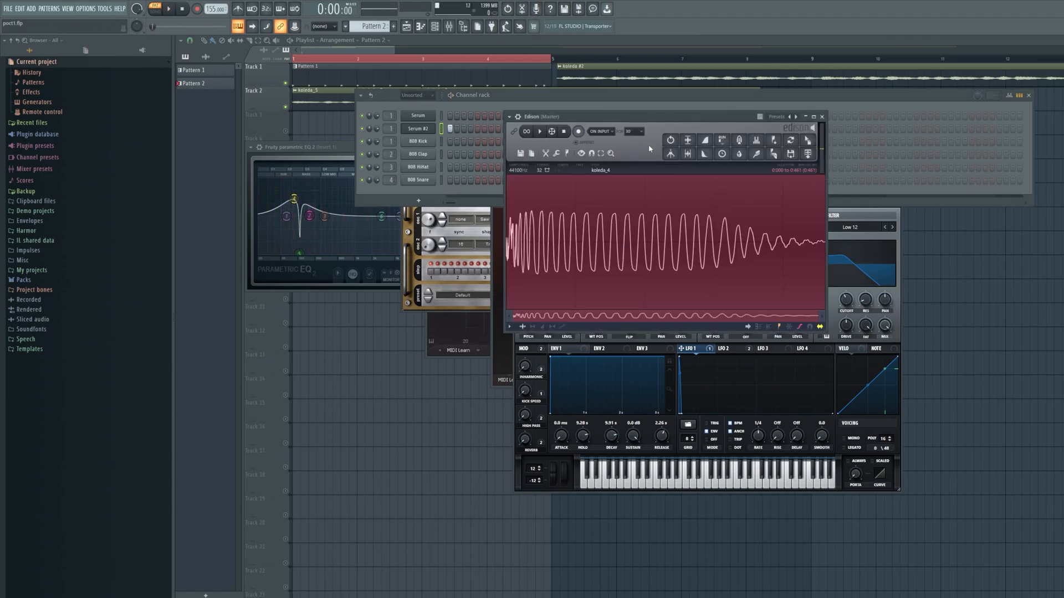
key("Delete")
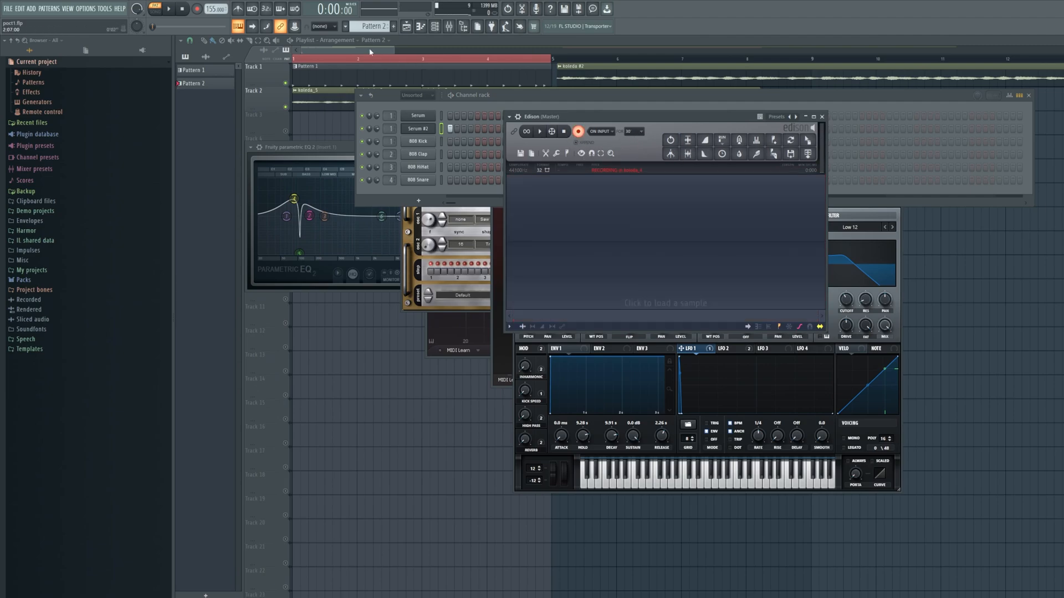
Step: Record one Serum #2 kick hit in Edison and place the recording as an audio clip on Track 11 of the playlist
left_click(173, 9)
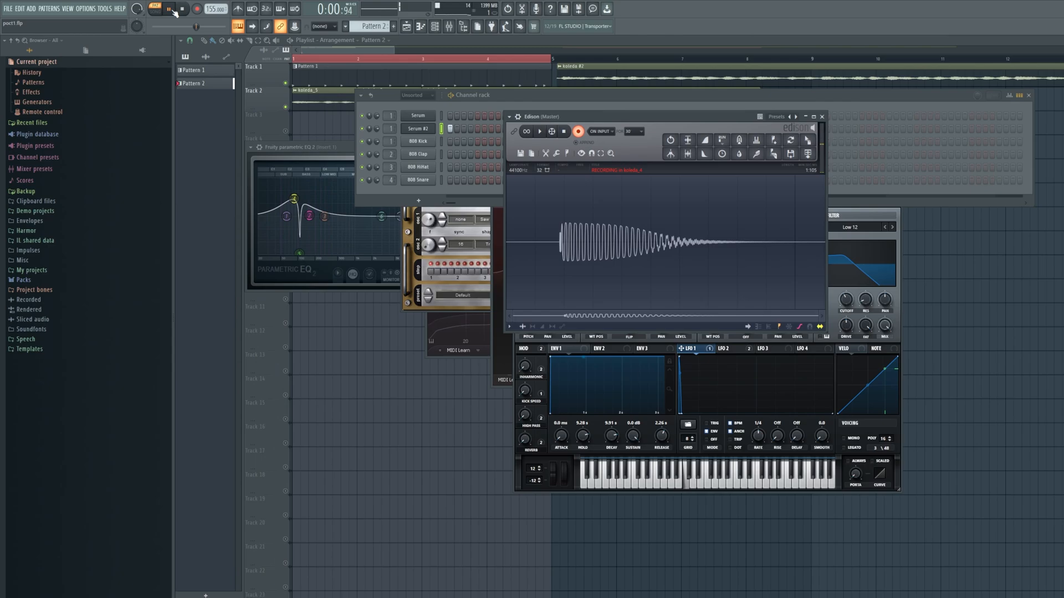
left_click(580, 131)
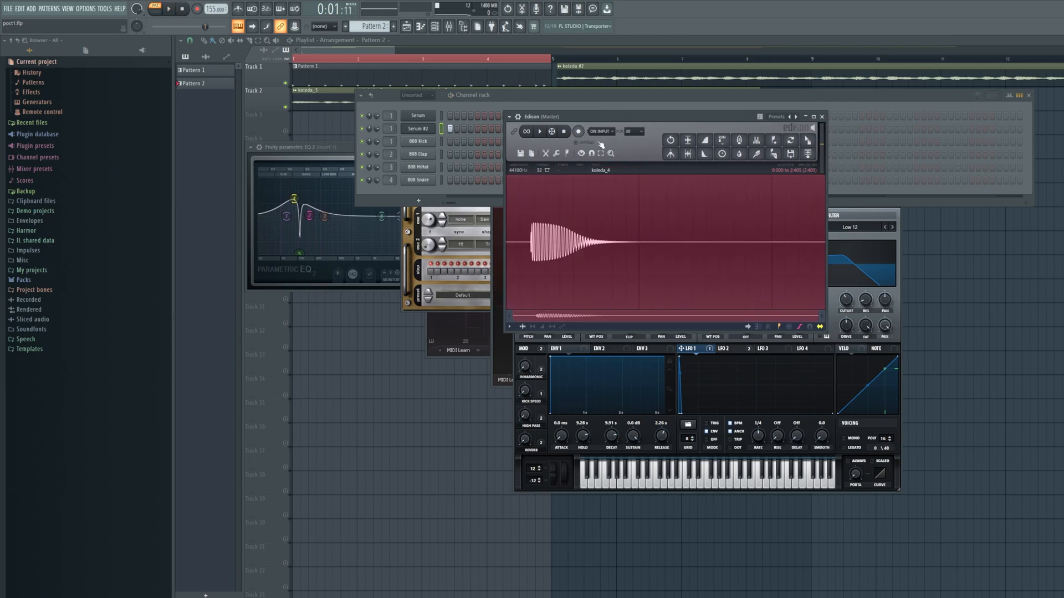
left_click(688, 154)
left_click_drag(809, 146, 332, 323)
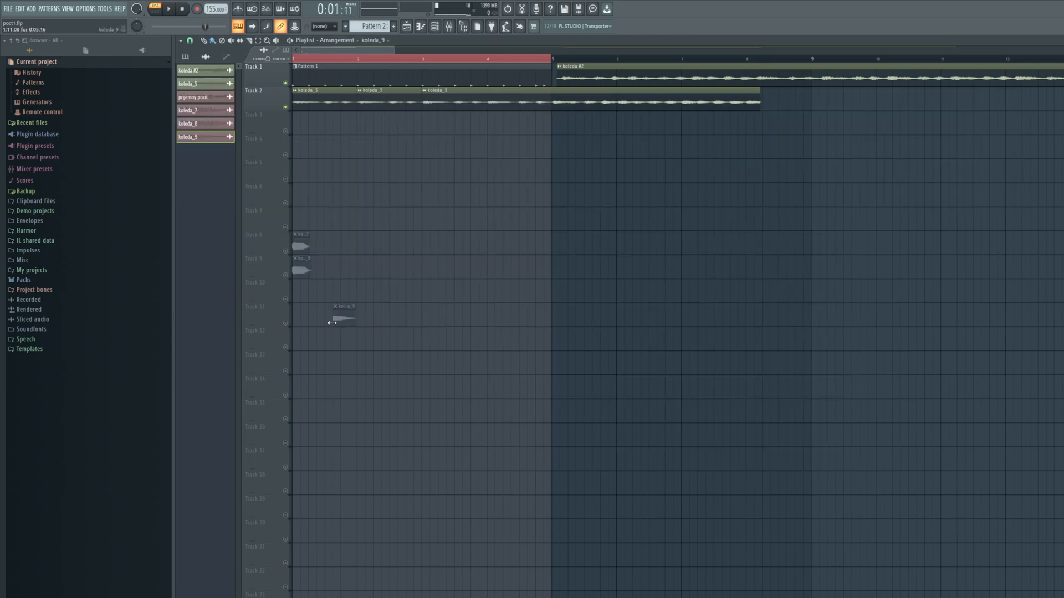